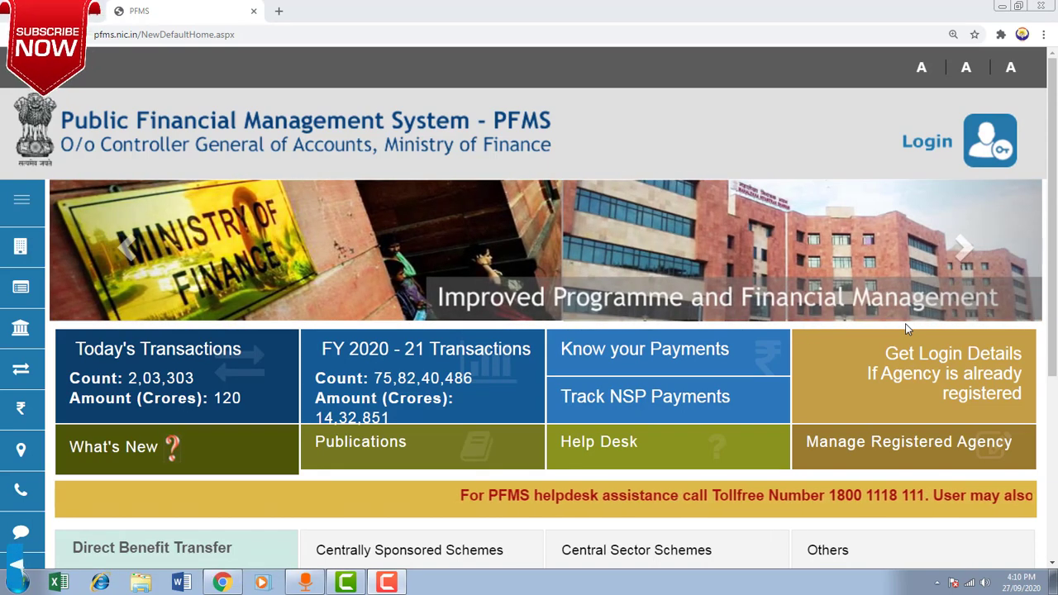
Go to the PFMS sign-in page using the Login link at the top right.
{"action": "left_click", "coordinate": [930, 145]}
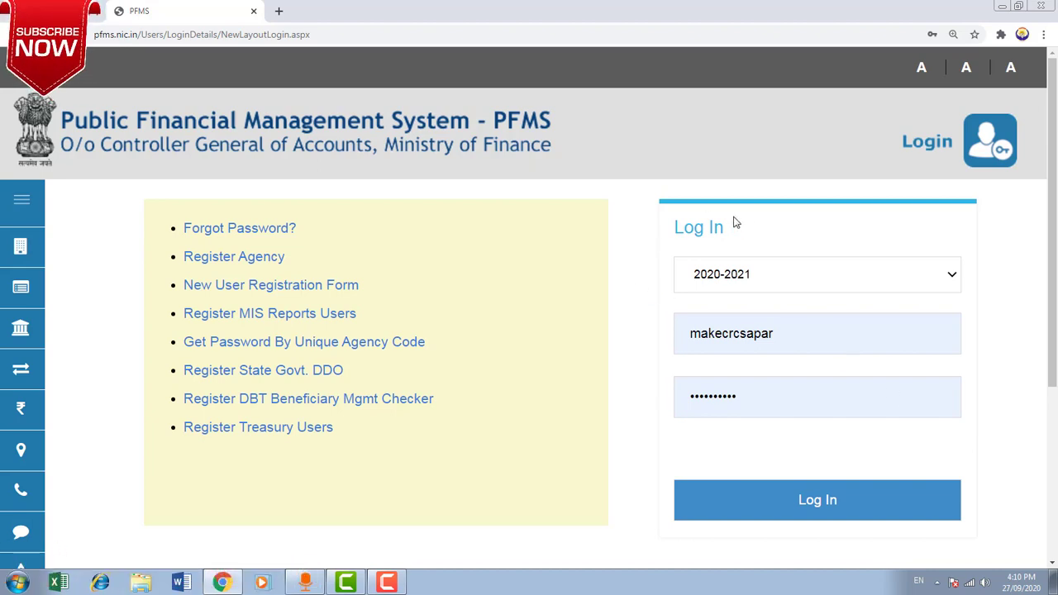
Select financial year 2019-2020 on the login form and submit the sign-in.
{"action": "left_click", "coordinate": [773, 289]}
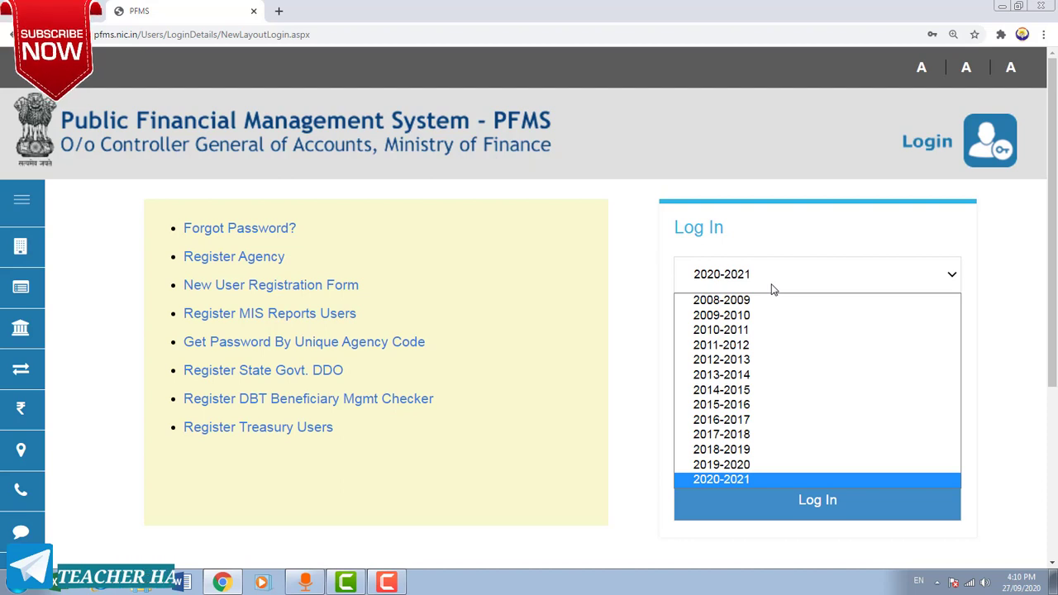
{"action": "left_click", "coordinate": [761, 465]}
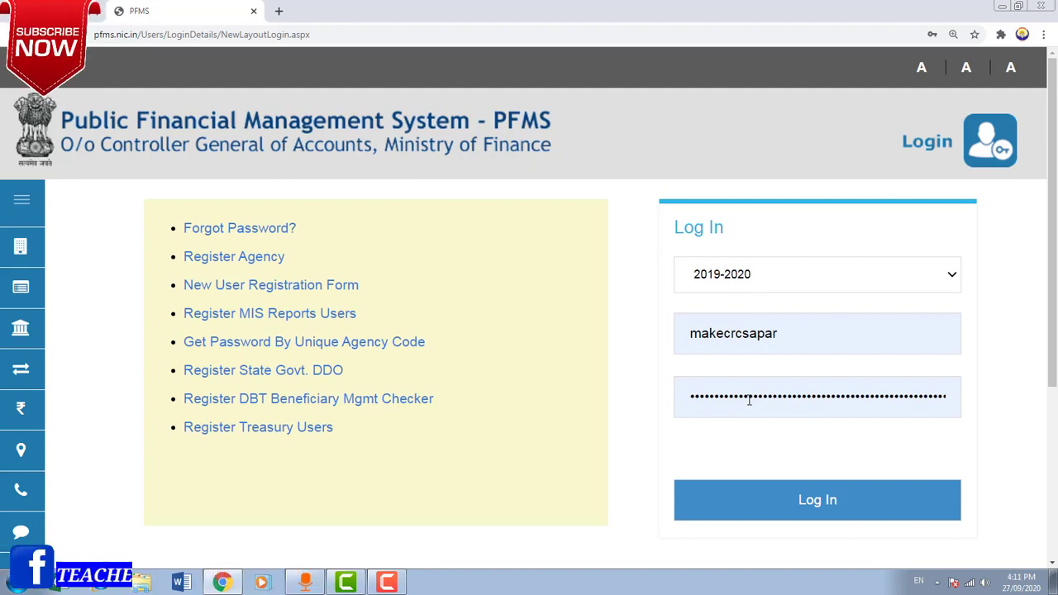
{"action": "left_click", "coordinate": [831, 506]}
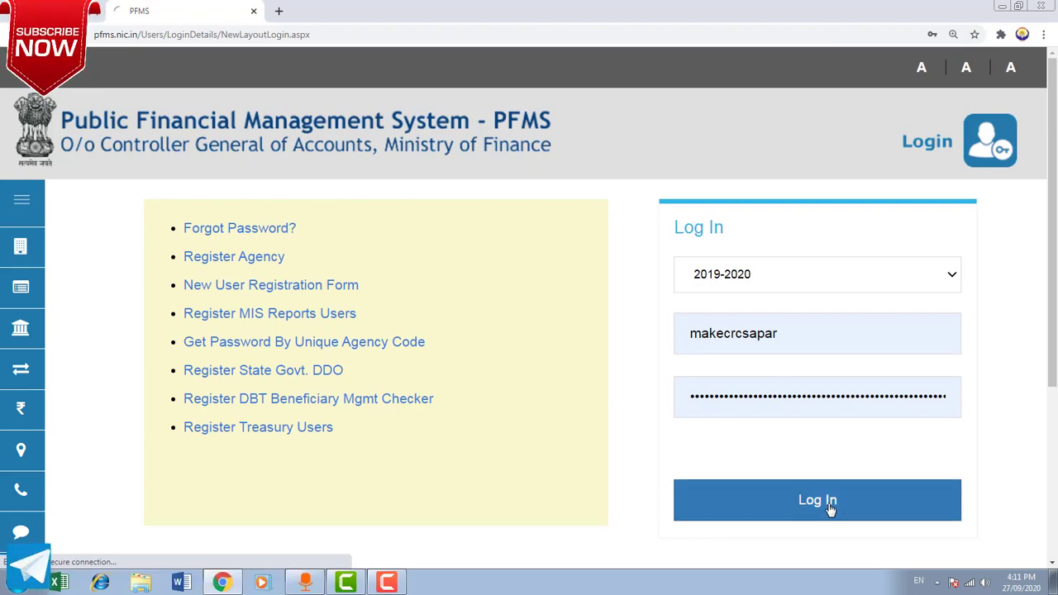
Zoom the page back out and start a new entry via Expenditures > Add New.
{"action": "scroll", "coordinate": [842, 470], "scroll_direction": "up", "scroll_amount": 7, "text": "ctrl"}
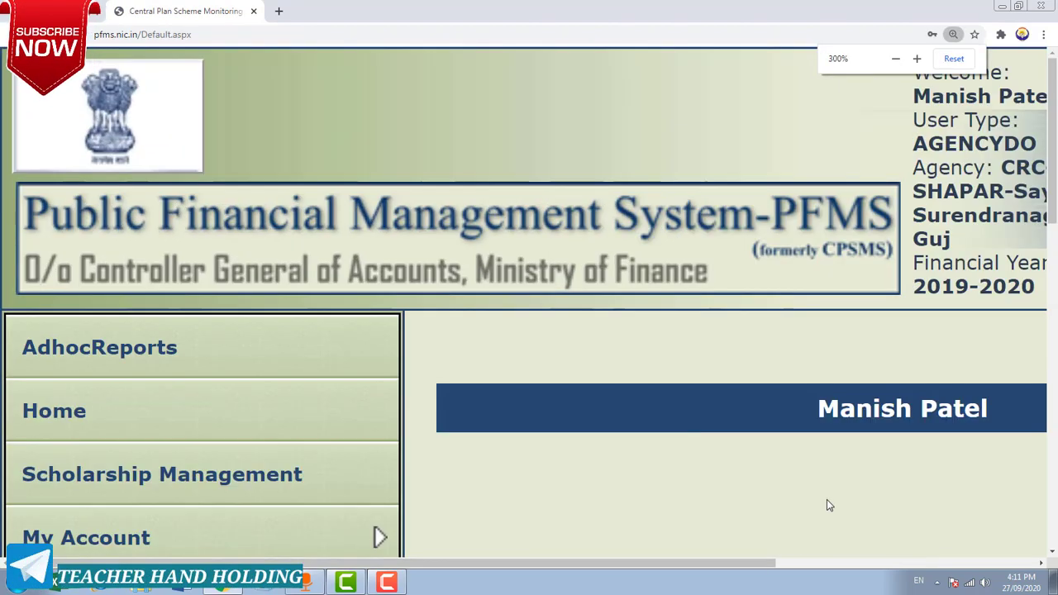
{"action": "left_click_drag", "start_coordinate": [748, 567], "coordinate": [1039, 568]}
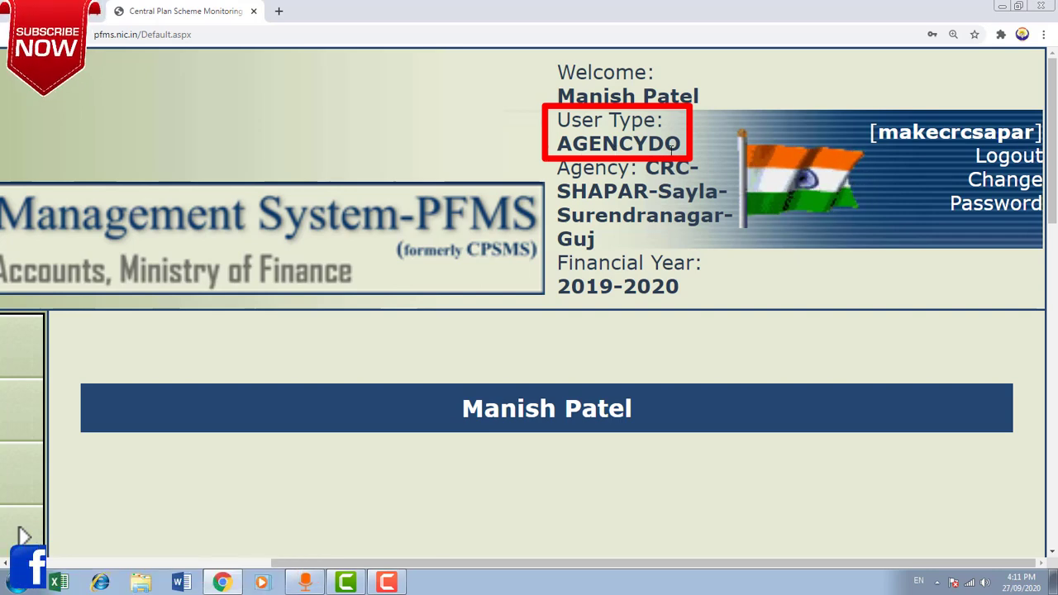
{"action": "key", "text": "ctrl+minus"}
{"action": "key", "text": "ctrl+minus"}
{"action": "key", "text": "ctrl+minus"}
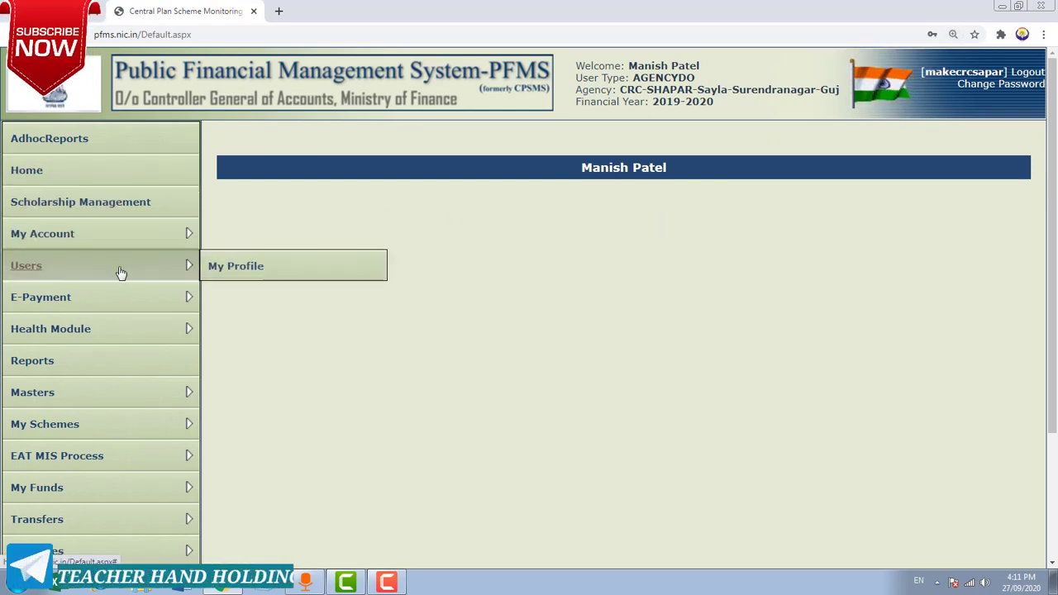
{"action": "scroll", "coordinate": [118, 272], "scroll_direction": "down", "scroll_amount": 2}
{"action": "mouse_move", "coordinate": [87, 413]}
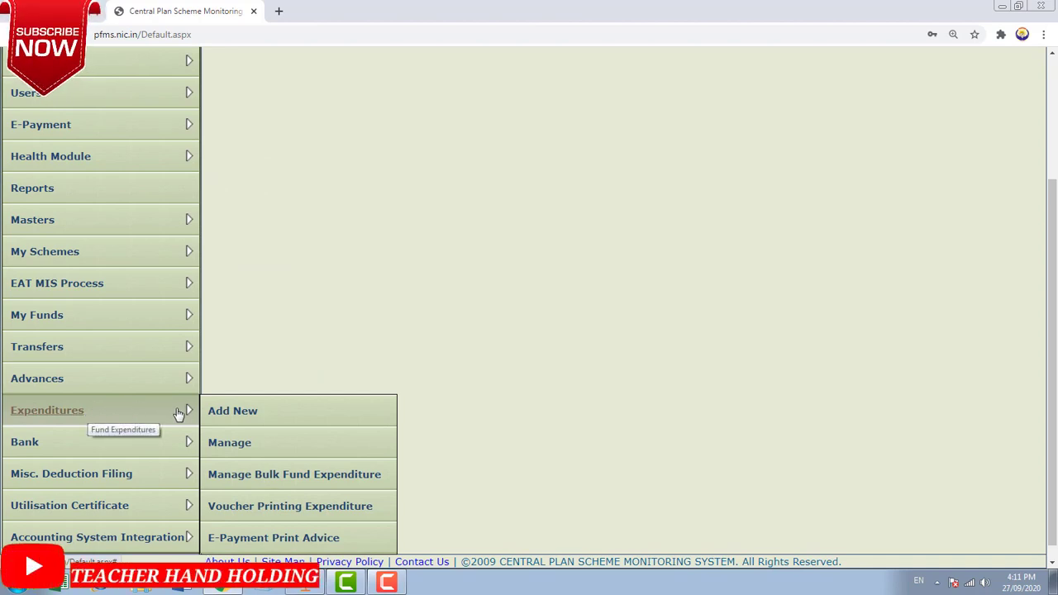
{"action": "left_click", "coordinate": [252, 418]}
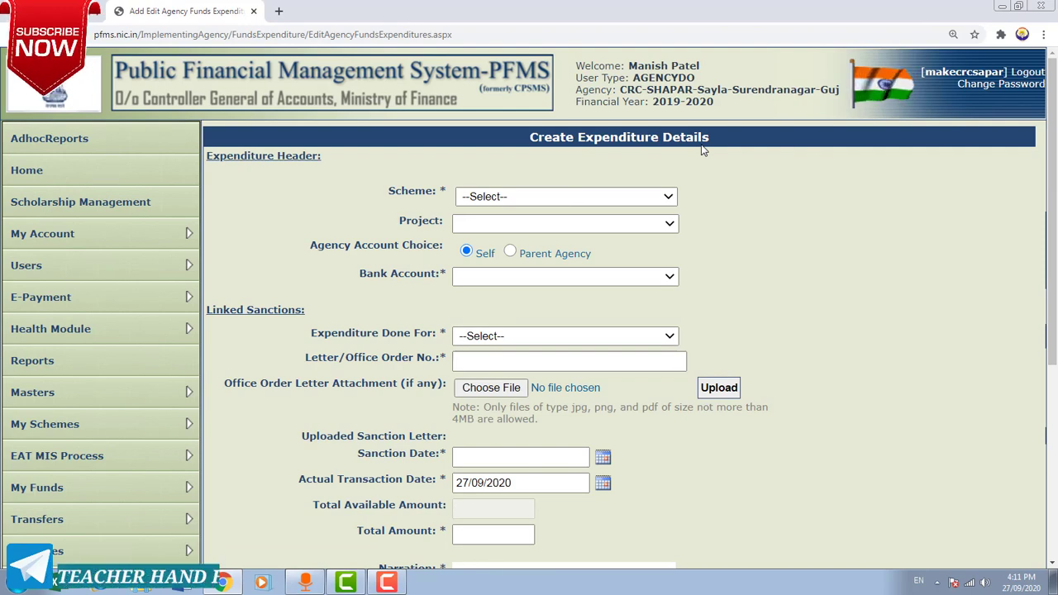
Choose scheme GJ118, the State Bank of India account, and Vendors for Expenditure Done For.
{"action": "left_click", "coordinate": [602, 197]}
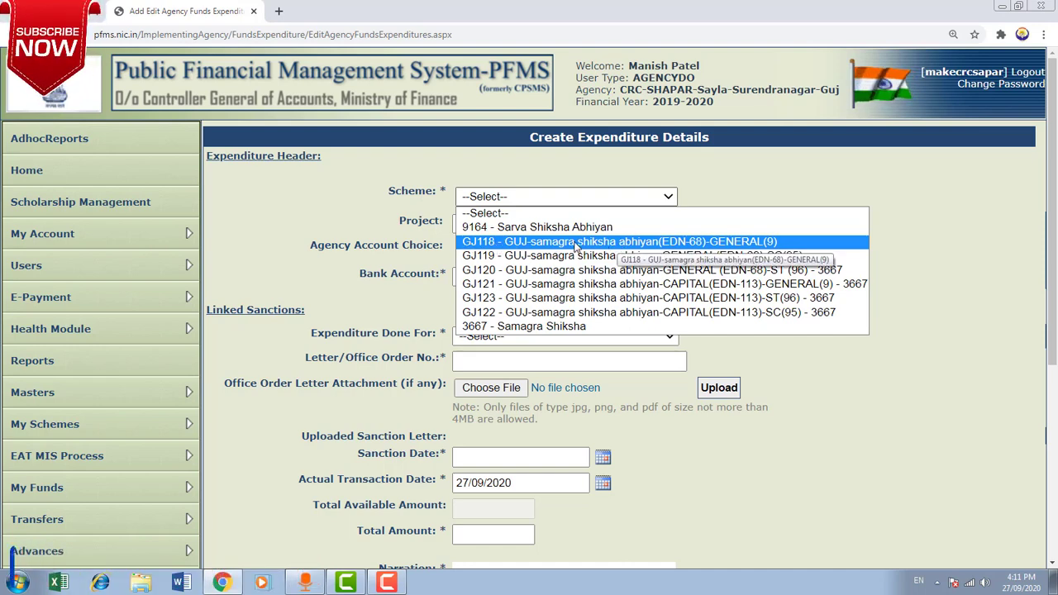
{"action": "left_click", "coordinate": [633, 243]}
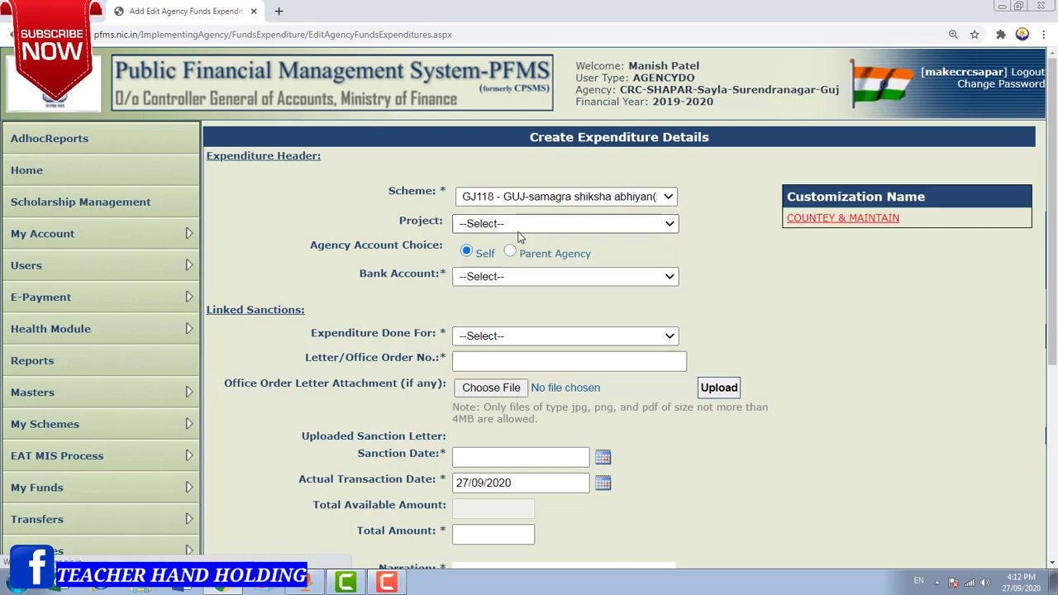
{"action": "left_click", "coordinate": [509, 280]}
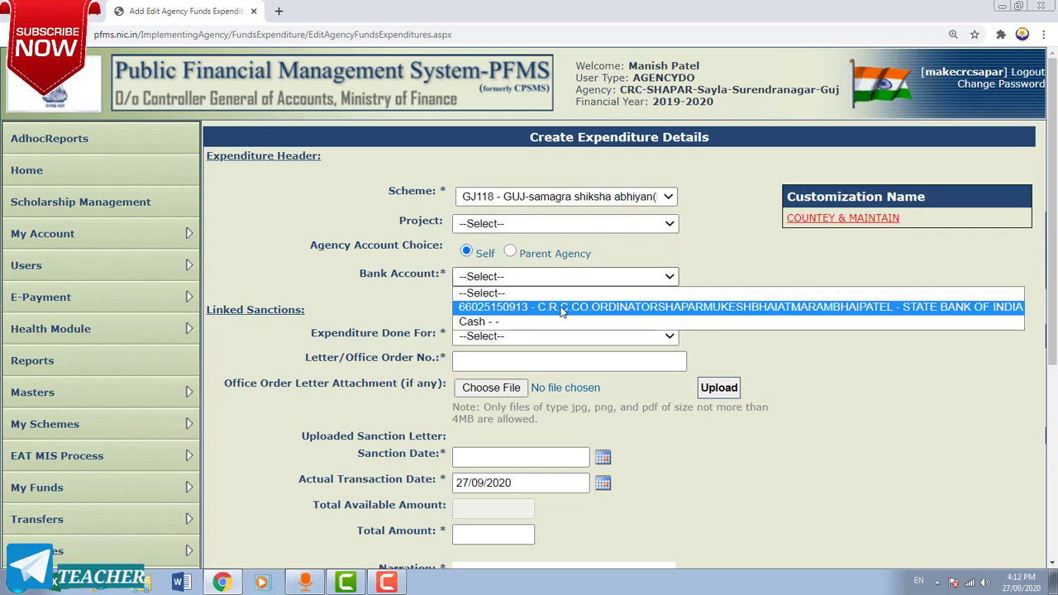
{"action": "left_click", "coordinate": [659, 306]}
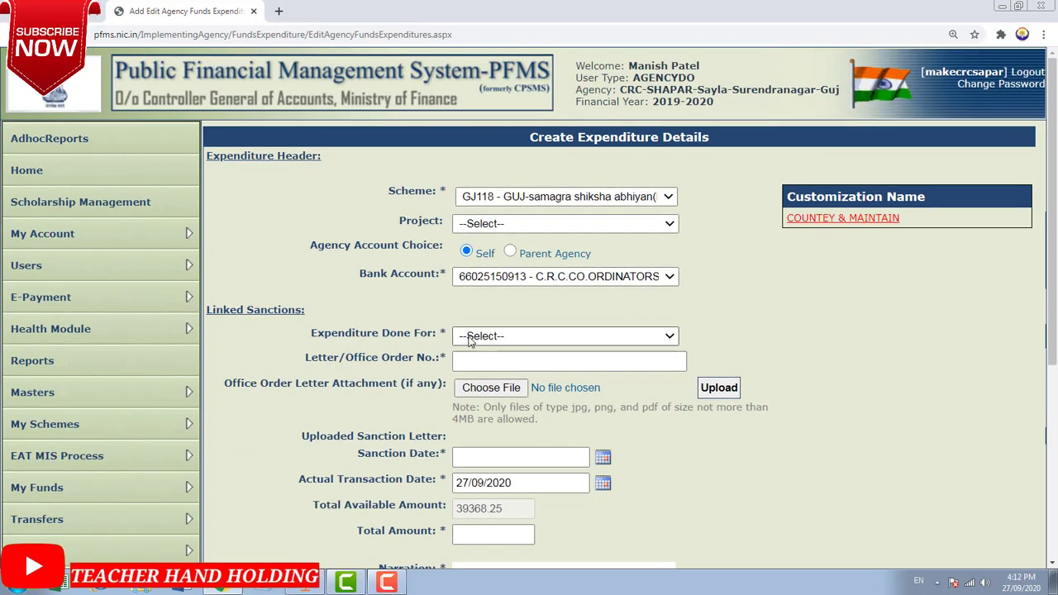
{"action": "left_click", "coordinate": [507, 337]}
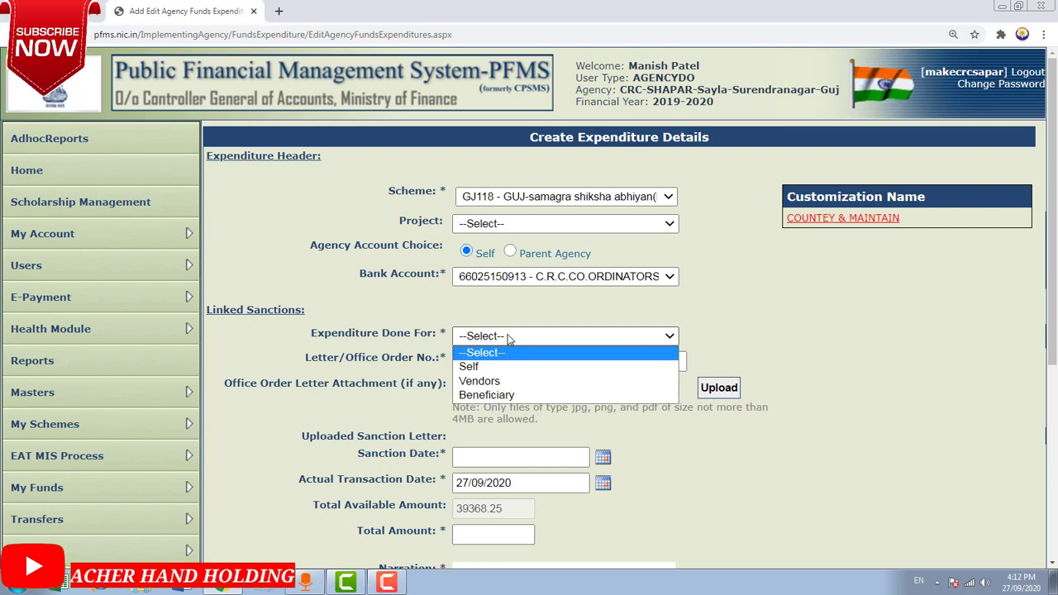
{"action": "left_click", "coordinate": [510, 382]}
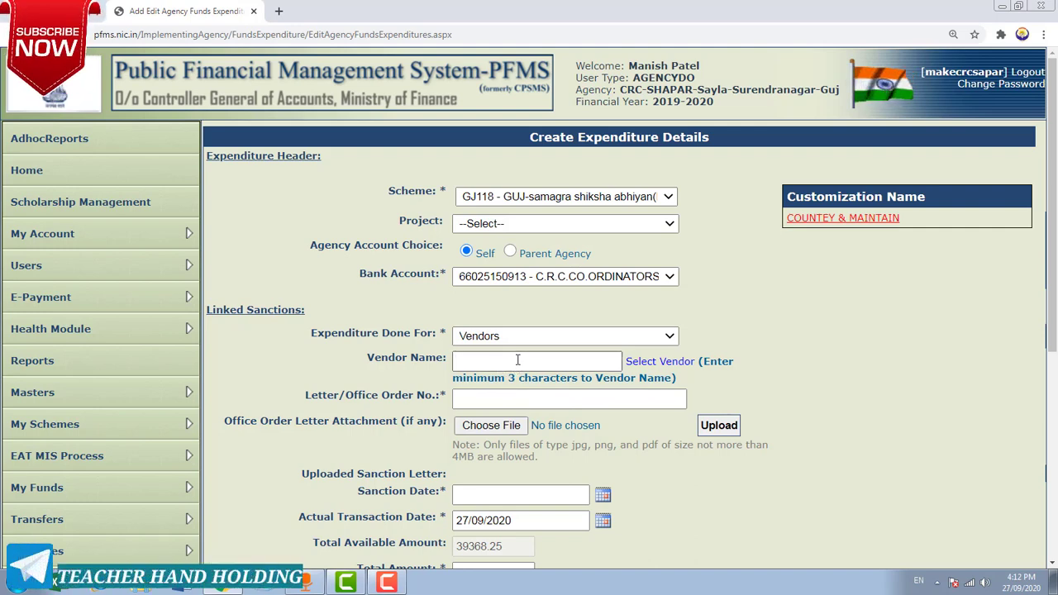
Pick vendor GAYTRI ELECTRICALS via a 'gay' search and set order number 'maintainance grant phase 2'.
{"action": "left_click", "coordinate": [518, 359]}
{"action": "type", "text": "gay"}
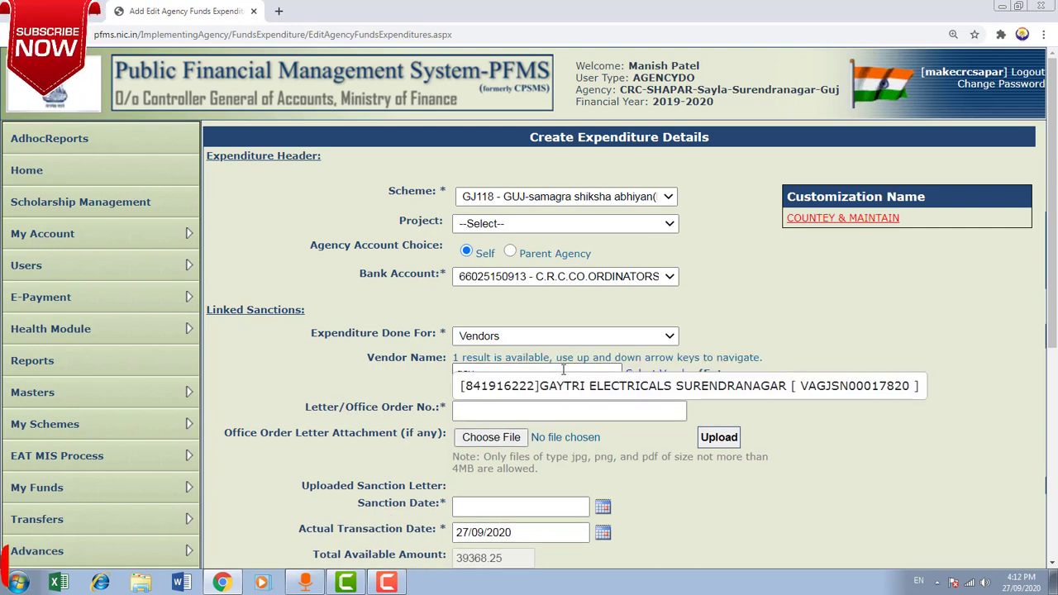
{"action": "left_click", "coordinate": [670, 392]}
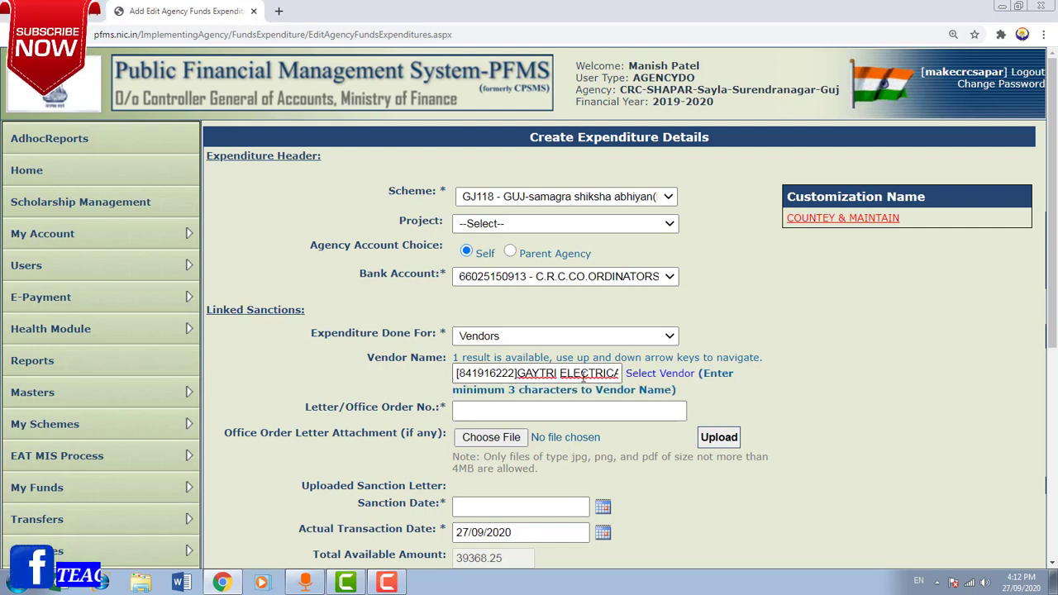
{"action": "left_click", "coordinate": [473, 413]}
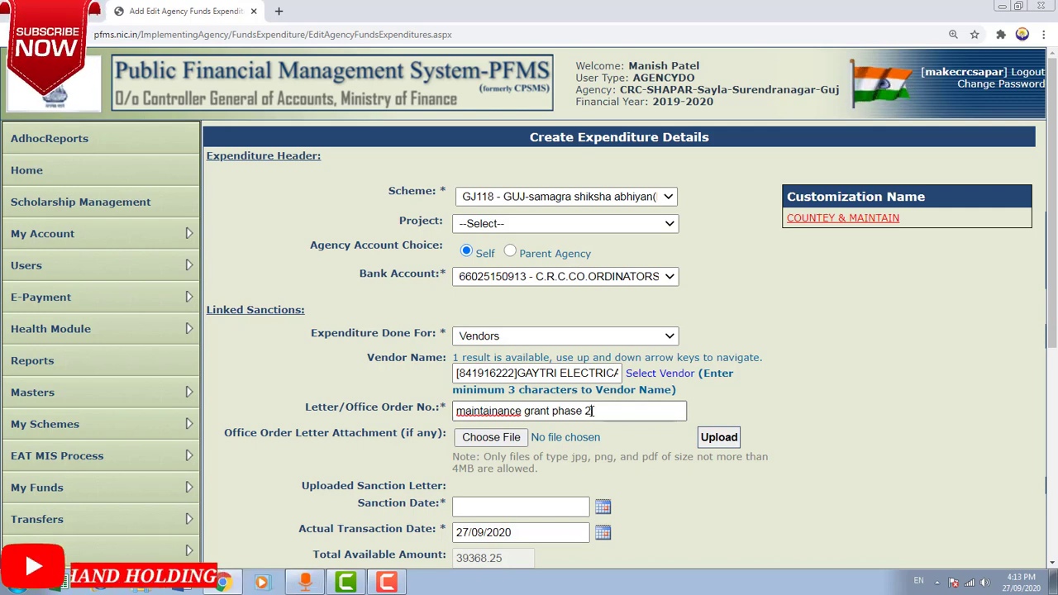
{"action": "scroll", "coordinate": [599, 364], "scroll_direction": "down", "scroll_amount": 1}
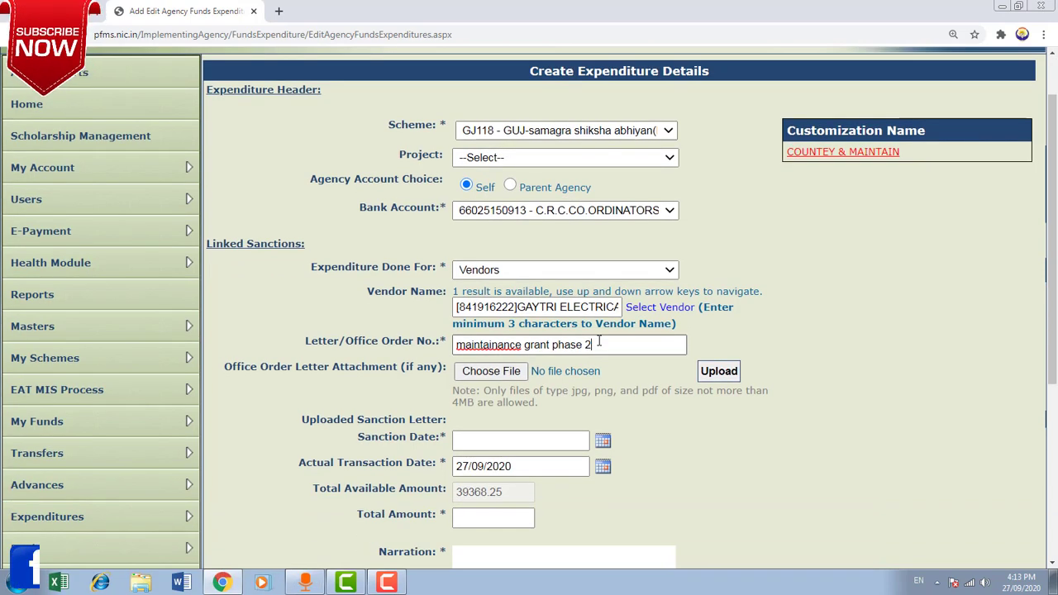
{"action": "scroll", "coordinate": [599, 342], "scroll_direction": "down", "scroll_amount": 1}
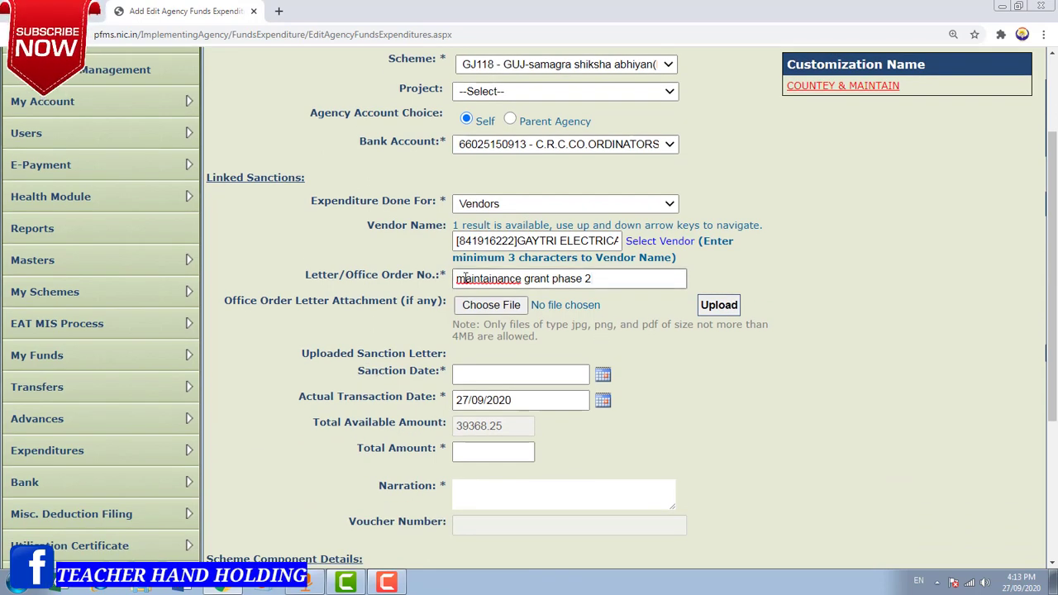
Set the sanction date to 23/01/2020 and the transaction date to 18/03/2020.
{"action": "left_click", "coordinate": [603, 377]}
{"action": "left_click", "coordinate": [576, 287]}
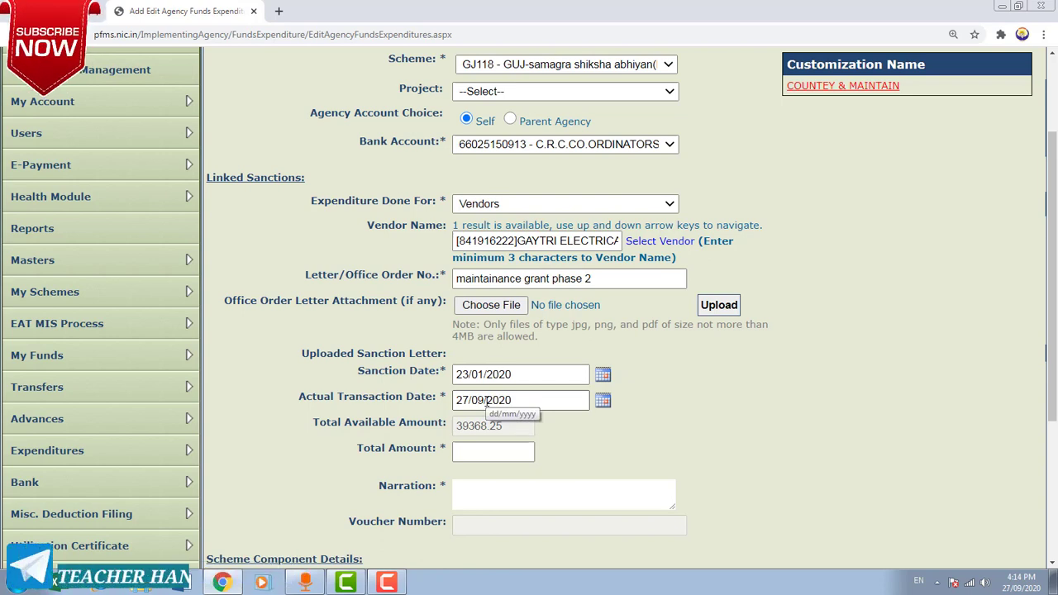
{"action": "left_click", "coordinate": [602, 402]}
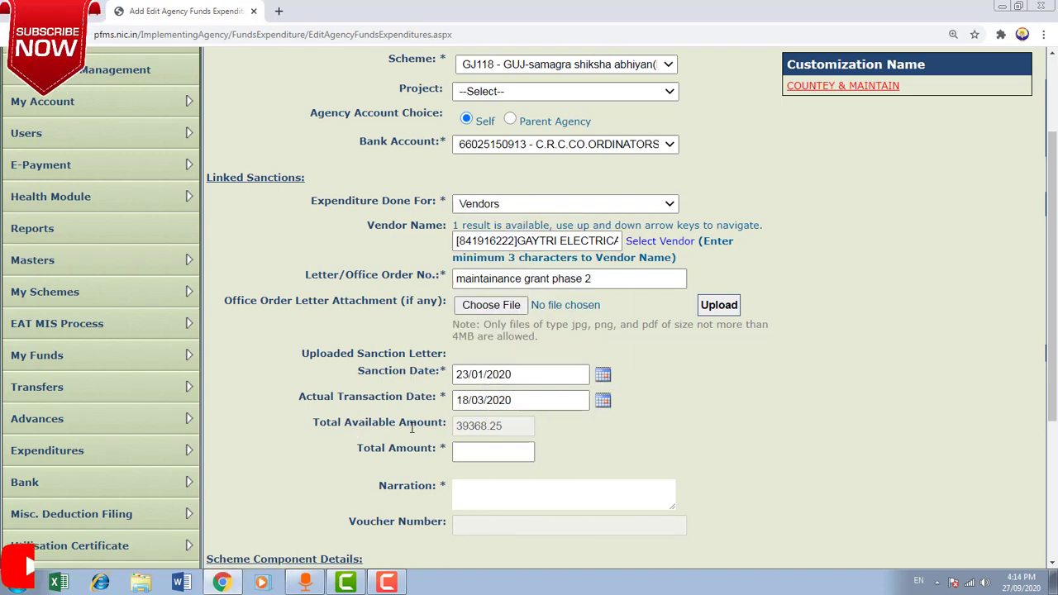
Enter total amount 3500 and narration 'maintainance grant'.
{"action": "left_click", "coordinate": [481, 451]}
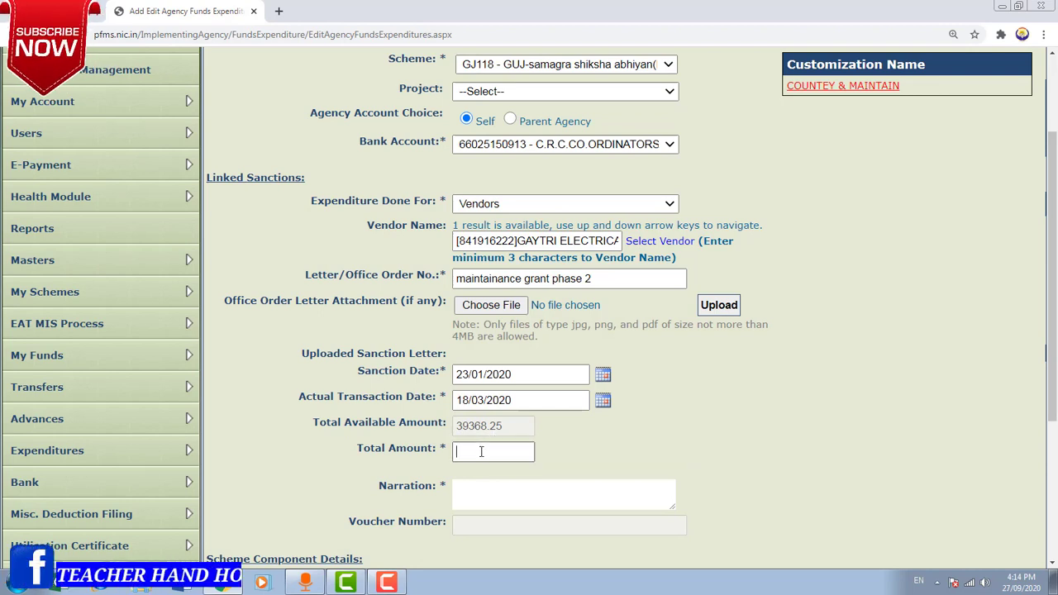
{"action": "type", "text": "3500"}
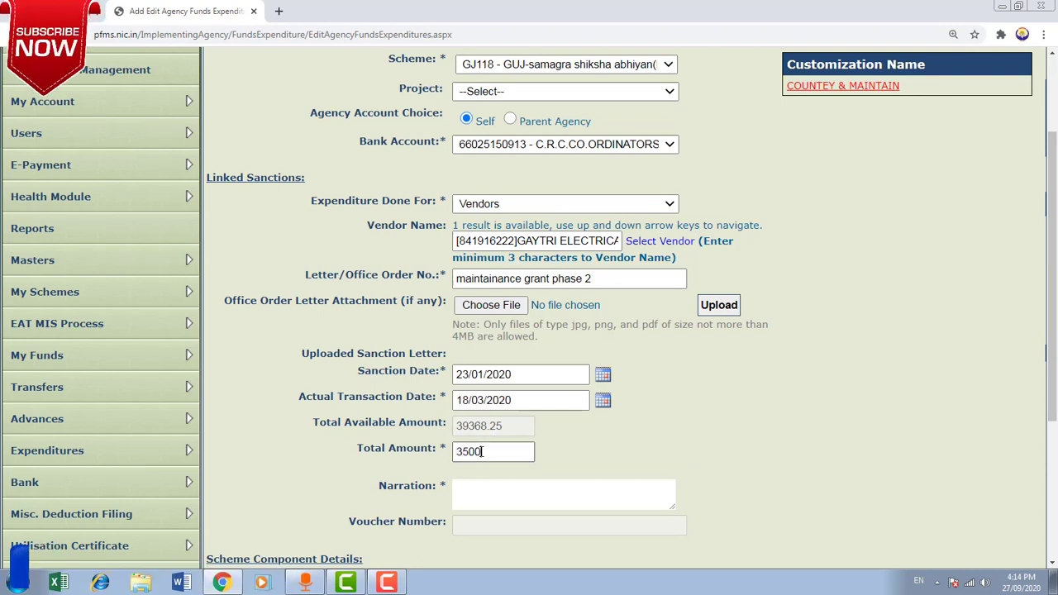
{"action": "left_click", "coordinate": [483, 487]}
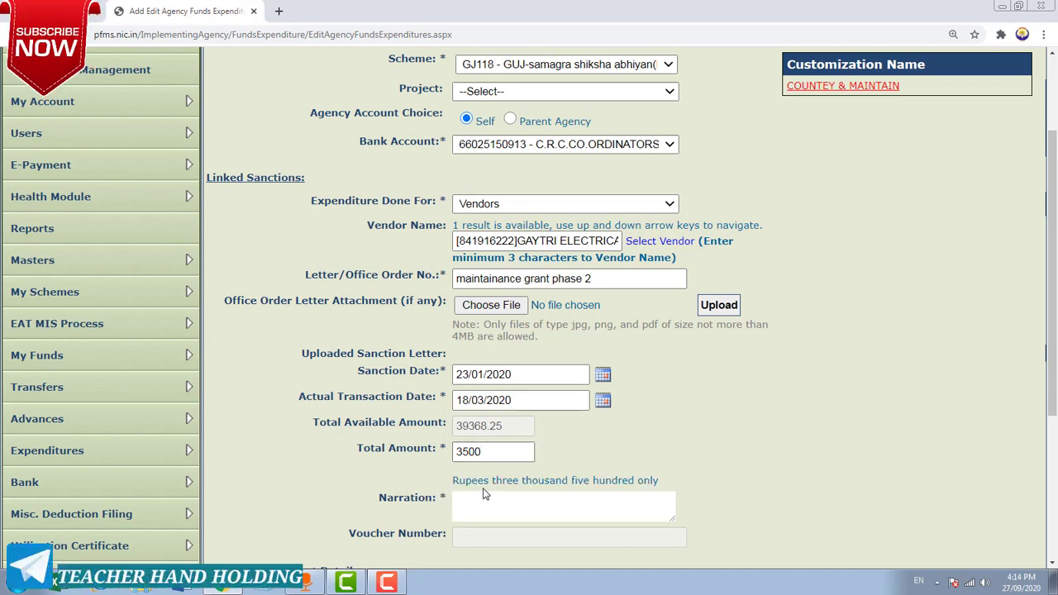
{"action": "type", "text": "maintainance grant"}
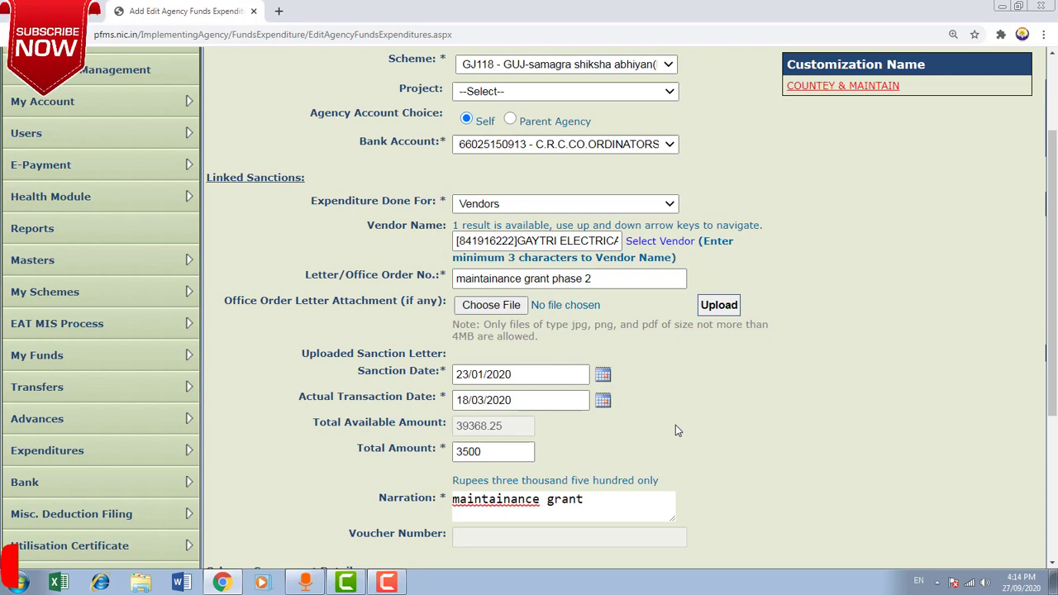
{"action": "key", "text": "Tab"}
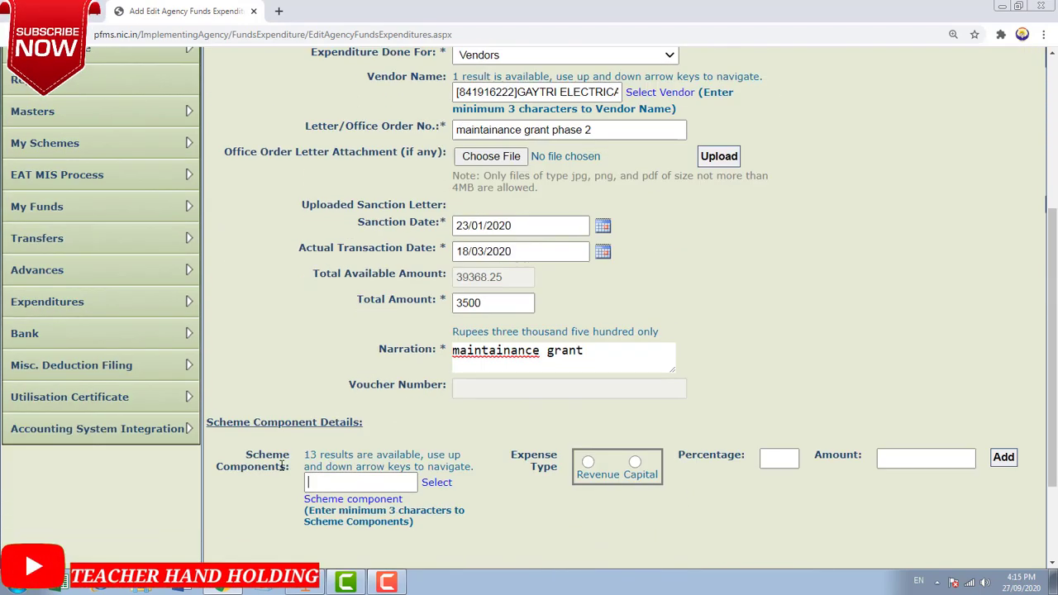
Search the scheme component picker for 'maintenance' and scroll to C.05.07 Maintenance Grant (13.07).
{"action": "left_click", "coordinate": [442, 486]}
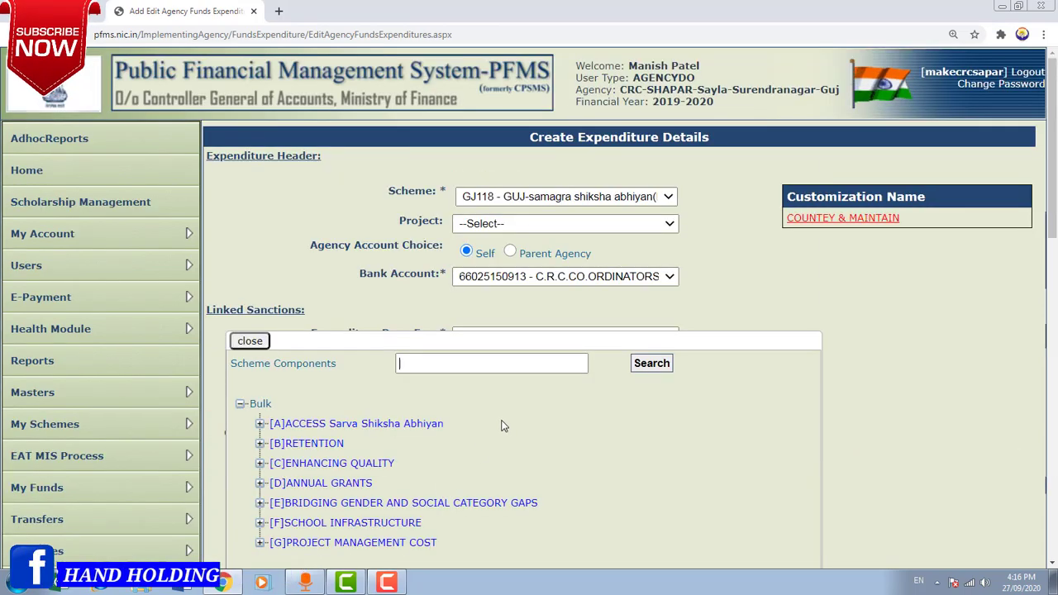
{"action": "scroll", "coordinate": [501, 423], "scroll_direction": "down", "scroll_amount": 3}
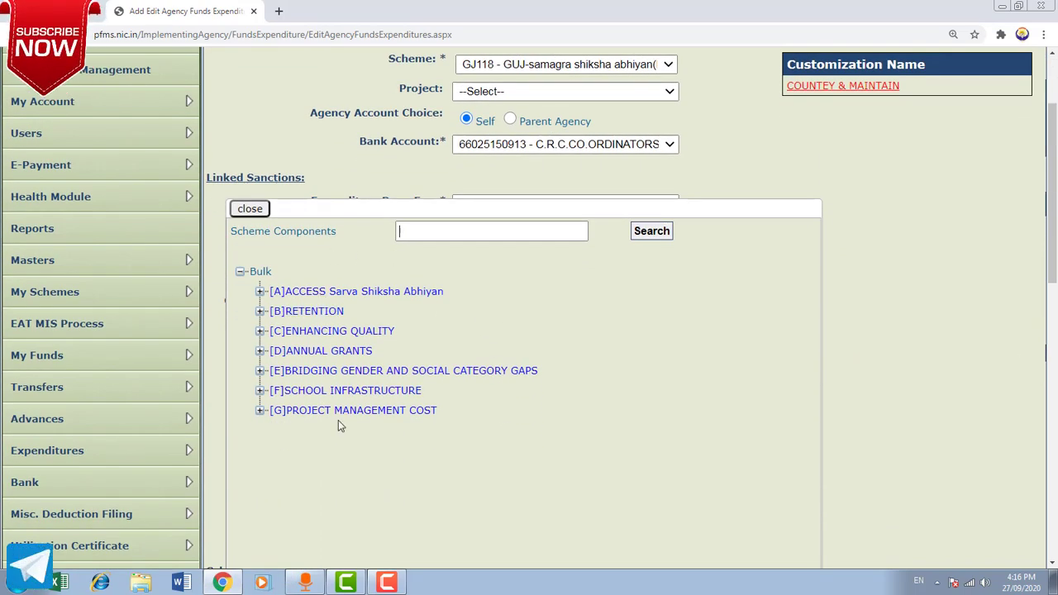
{"action": "left_click", "coordinate": [448, 230]}
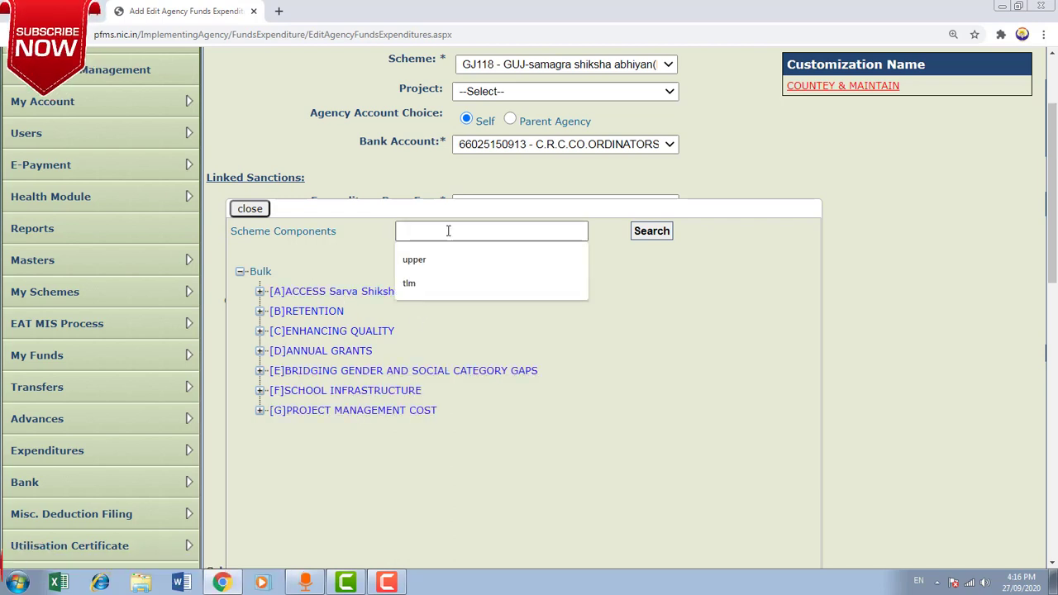
{"action": "type", "text": "maintenance"}
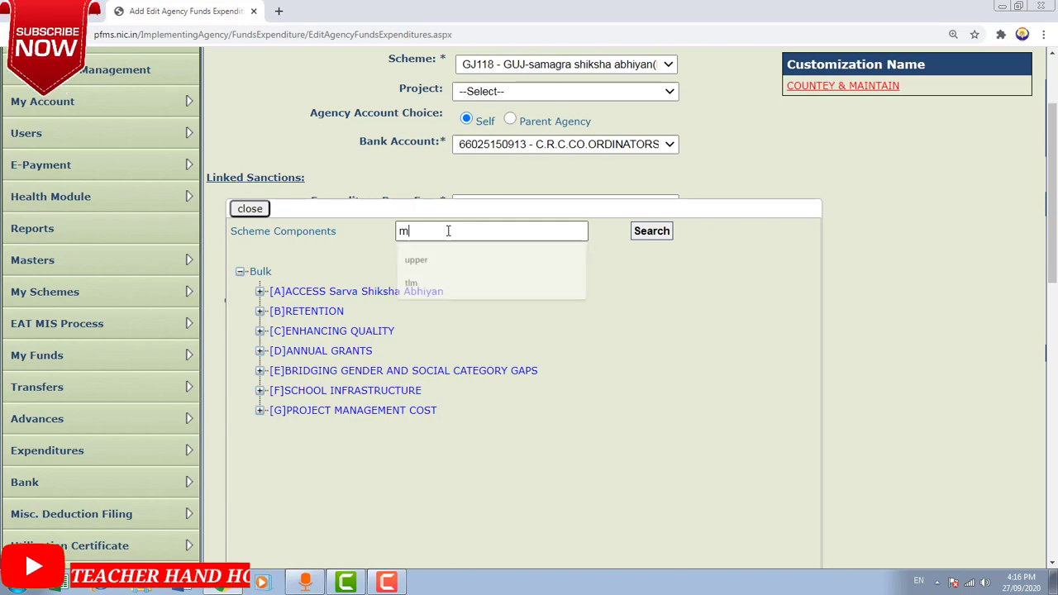
{"action": "left_click", "coordinate": [652, 232]}
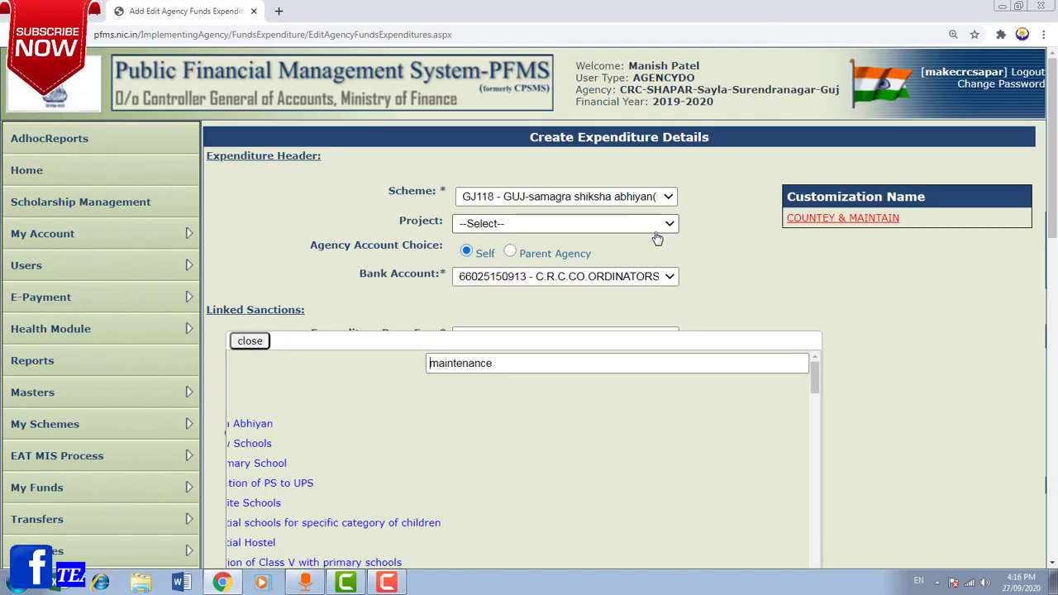
{"action": "left_click_drag", "start_coordinate": [1052, 239], "coordinate": [1053, 333]}
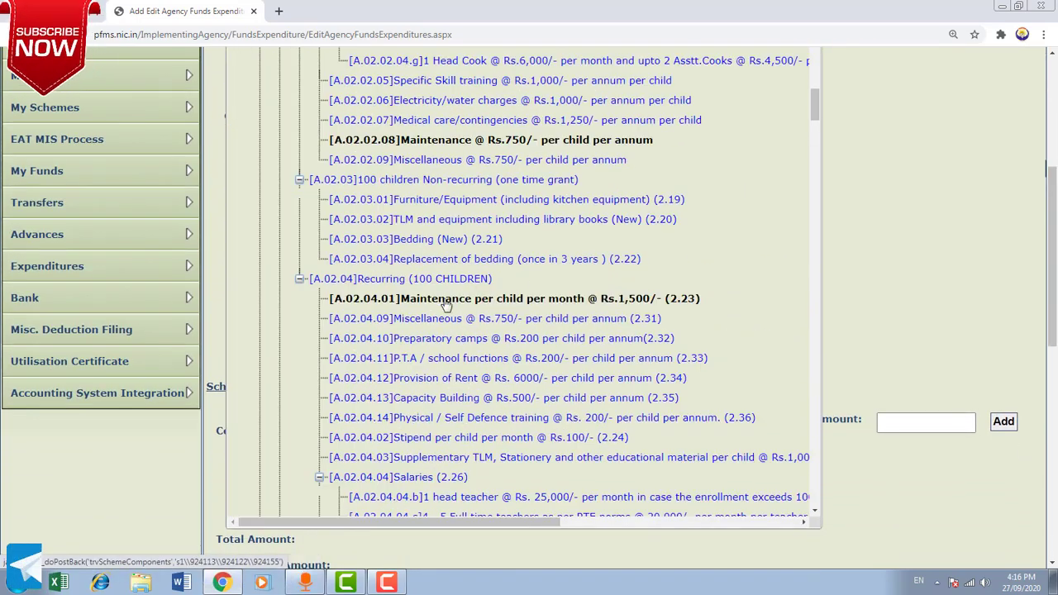
{"action": "scroll", "coordinate": [449, 331], "scroll_direction": "down", "scroll_amount": 5}
{"action": "scroll", "coordinate": [449, 330], "scroll_direction": "down", "scroll_amount": 9}
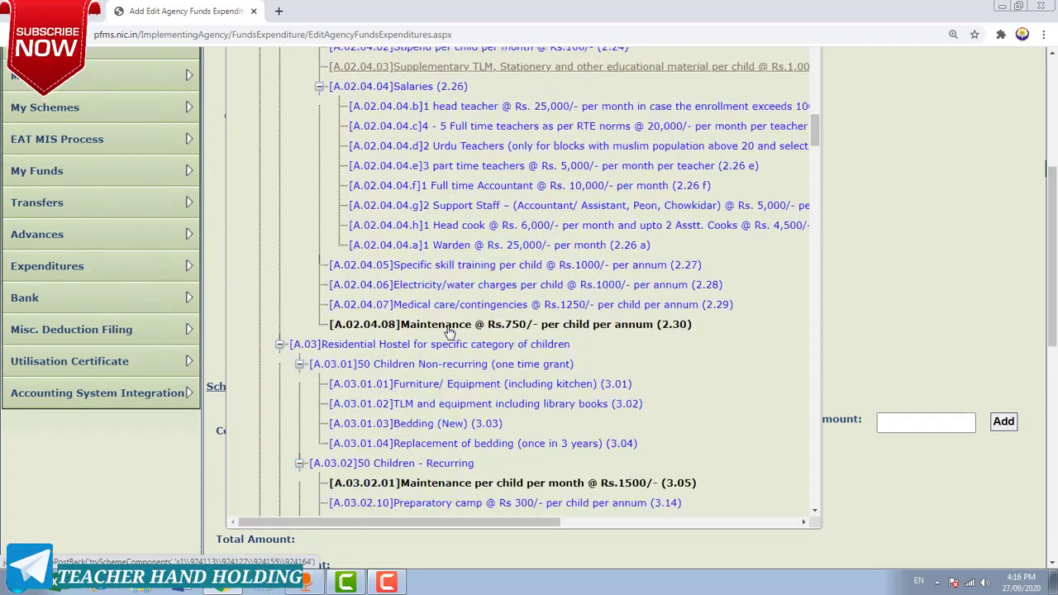
{"action": "scroll", "coordinate": [449, 330], "scroll_direction": "down", "scroll_amount": 3}
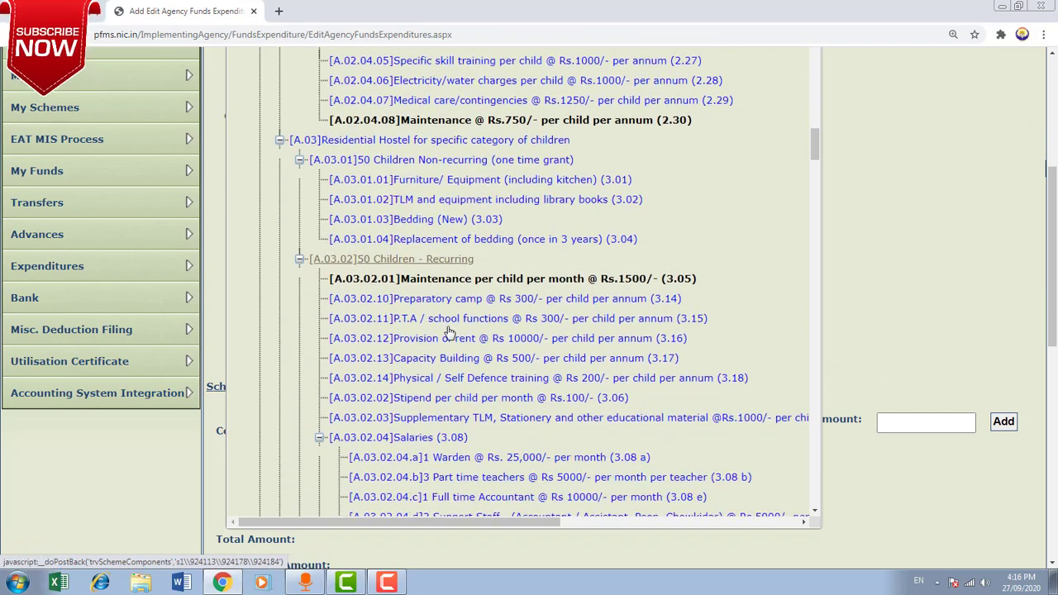
{"action": "scroll", "coordinate": [449, 330], "scroll_direction": "down", "scroll_amount": 7}
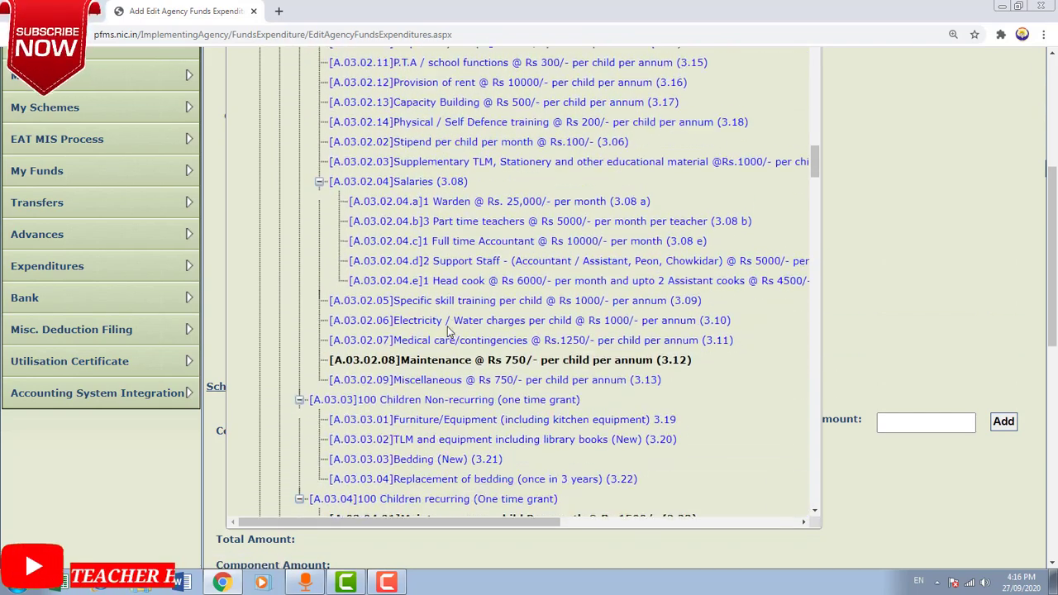
{"action": "scroll", "coordinate": [448, 330], "scroll_direction": "down", "scroll_amount": 20}
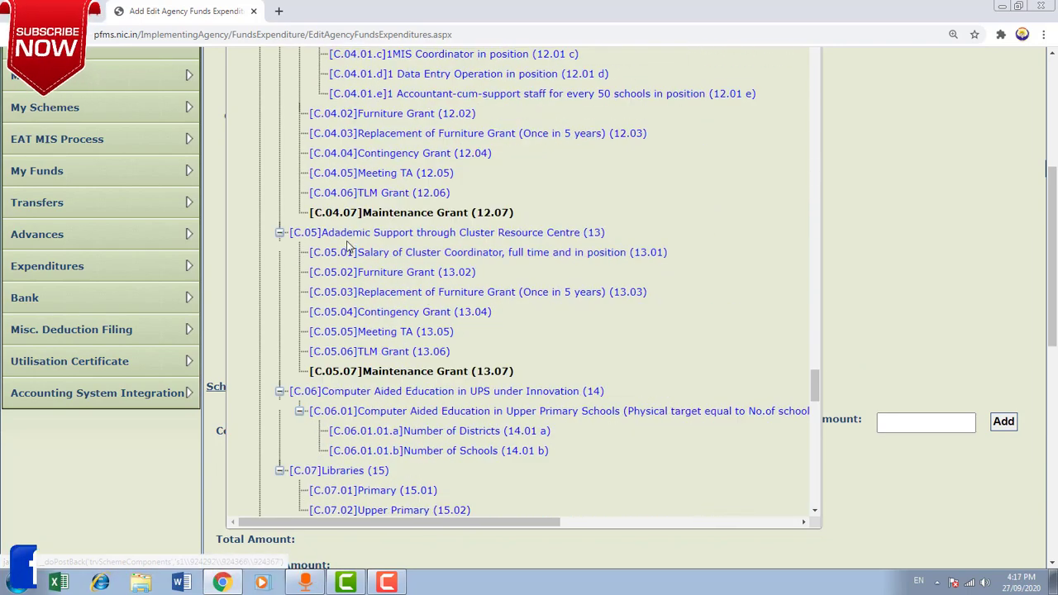
{"action": "left_click", "coordinate": [469, 235]}
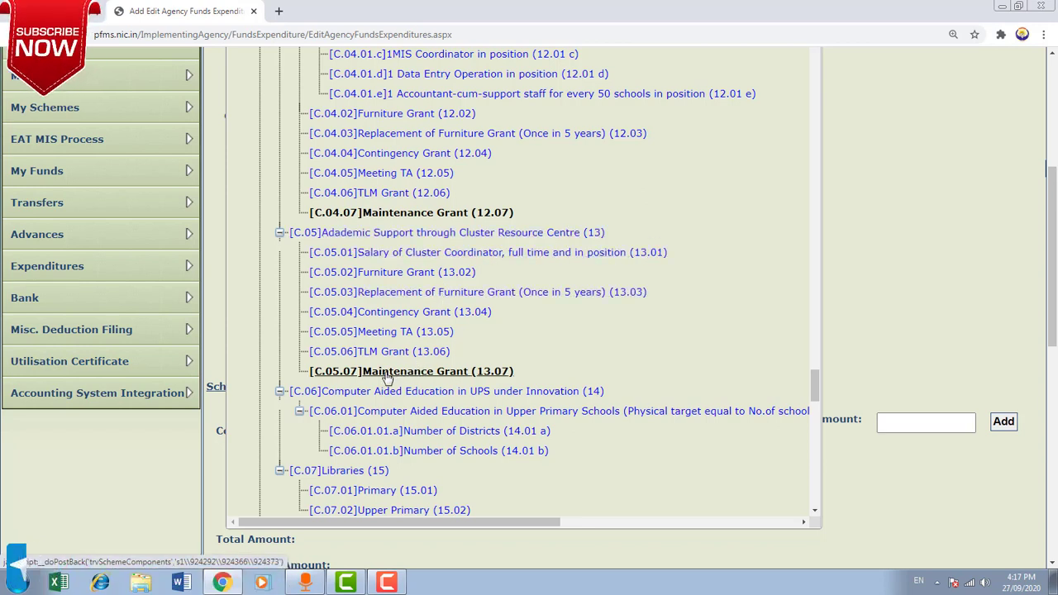
Add C.05.07 Maintenance Grant as a Revenue component at 100 percent, amount 3500.00.
{"action": "left_click", "coordinate": [443, 371]}
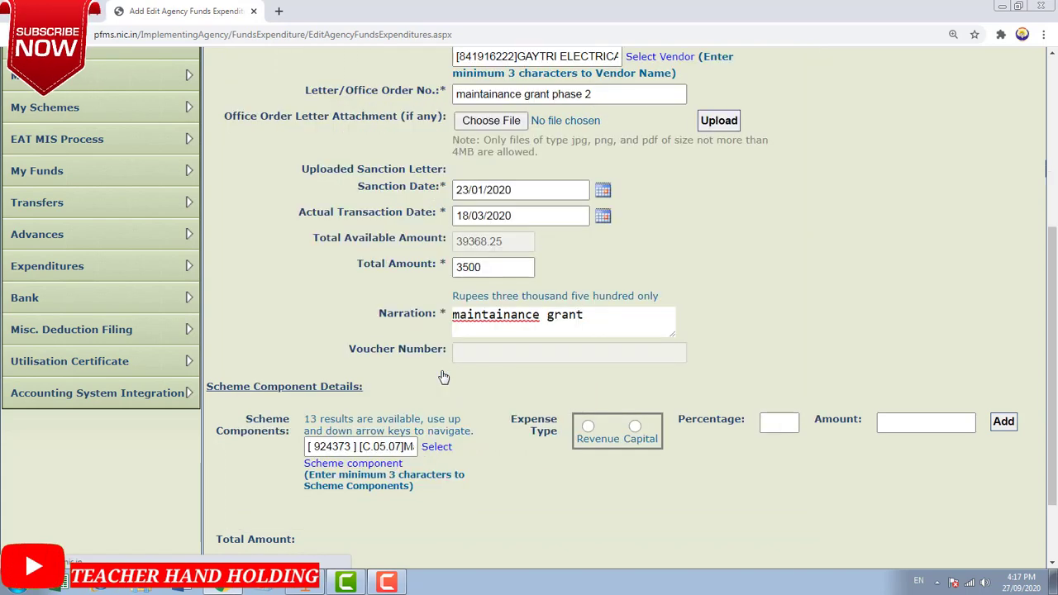
{"action": "scroll", "coordinate": [455, 387], "scroll_direction": "down", "scroll_amount": 1}
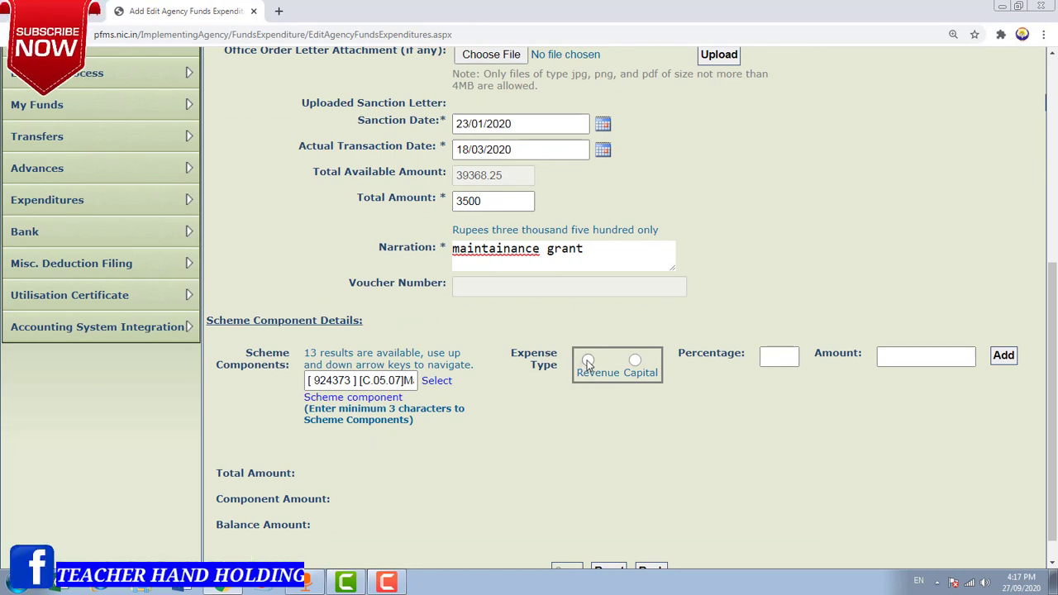
{"action": "left_click", "coordinate": [767, 356]}
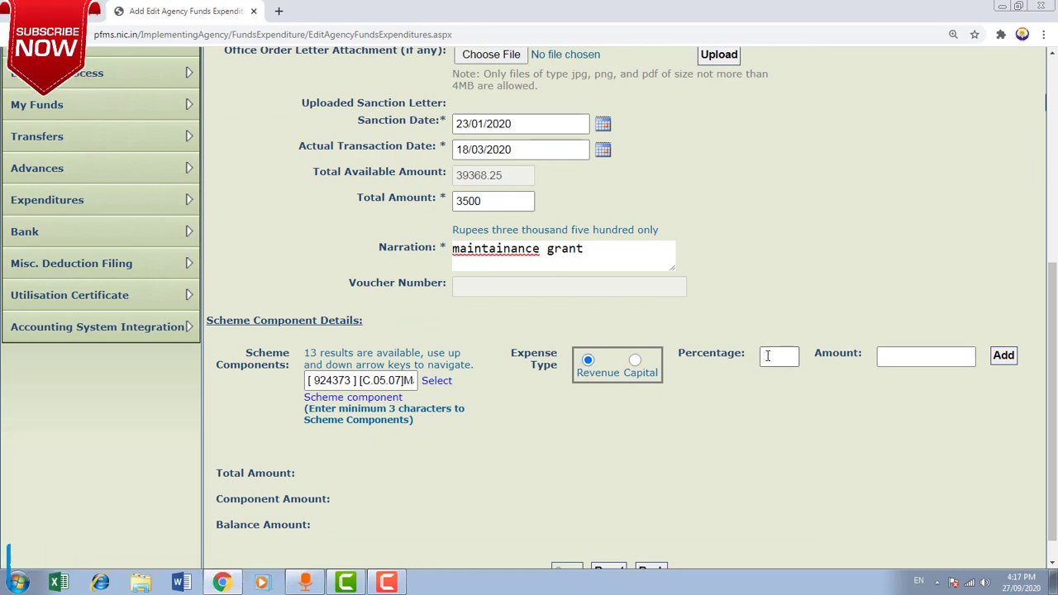
{"action": "type", "text": "100"}
{"action": "left_click", "coordinate": [818, 392]}
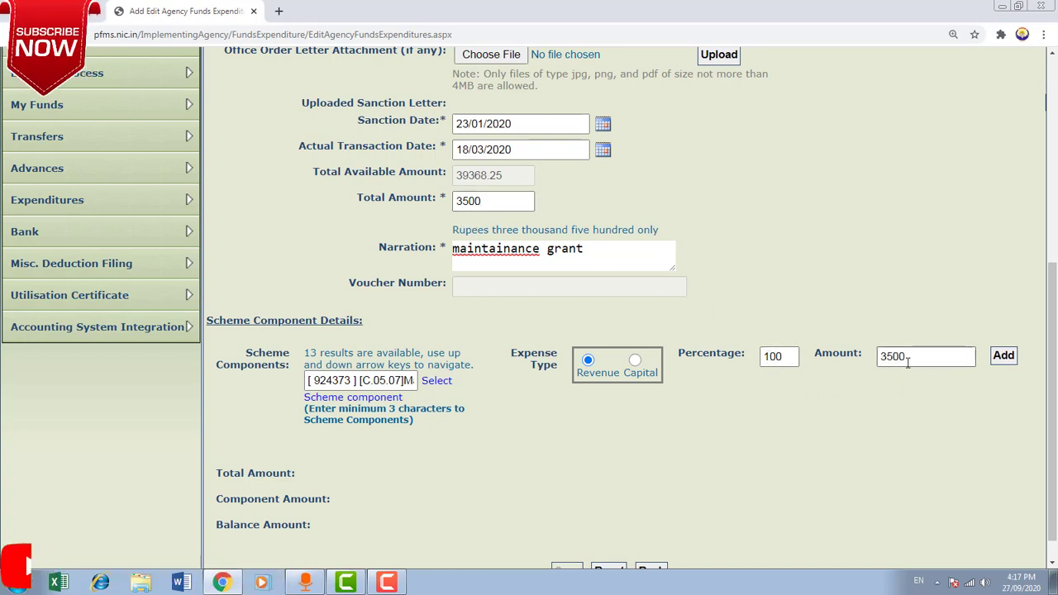
{"action": "left_click", "coordinate": [1005, 357]}
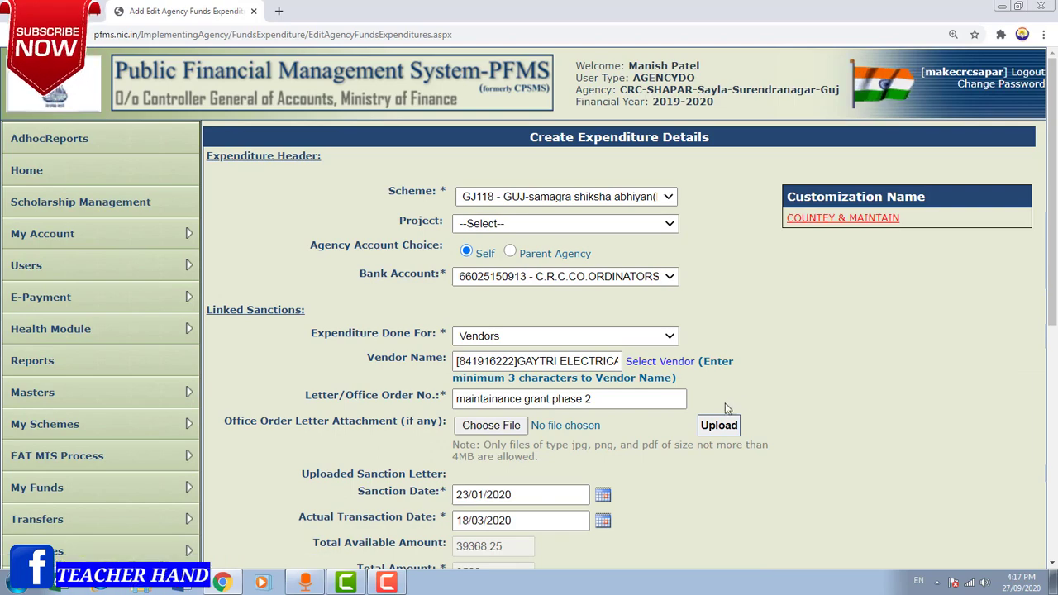
{"action": "scroll", "coordinate": [725, 403], "scroll_direction": "down", "scroll_amount": 3}
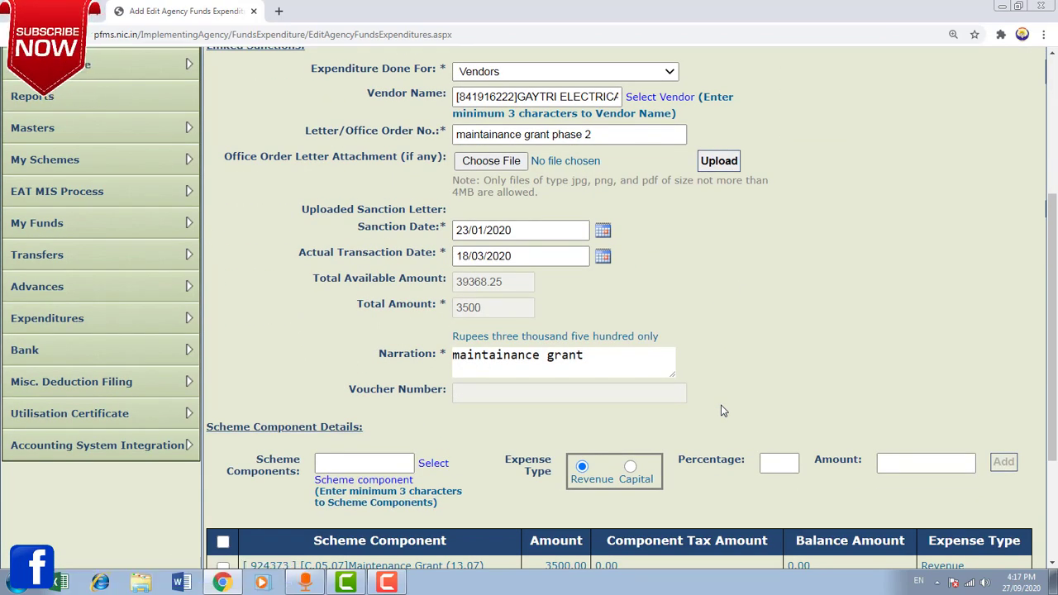
{"action": "scroll", "coordinate": [720, 411], "scroll_direction": "down", "scroll_amount": 2}
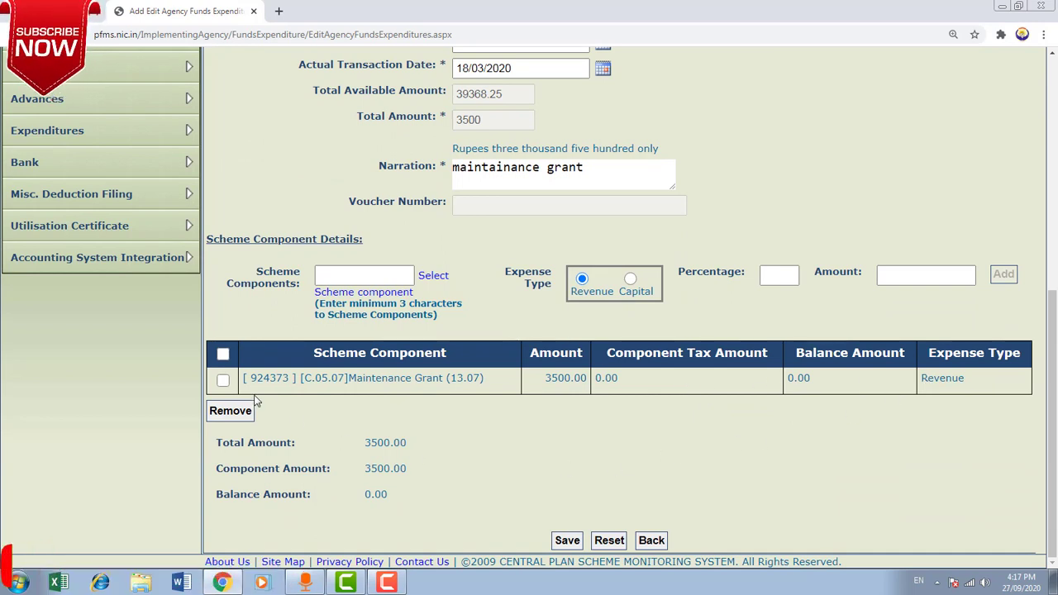
Save the expenditure with the Maintenance Grant row ticked, then continue to payee details.
{"action": "left_click", "coordinate": [223, 380]}
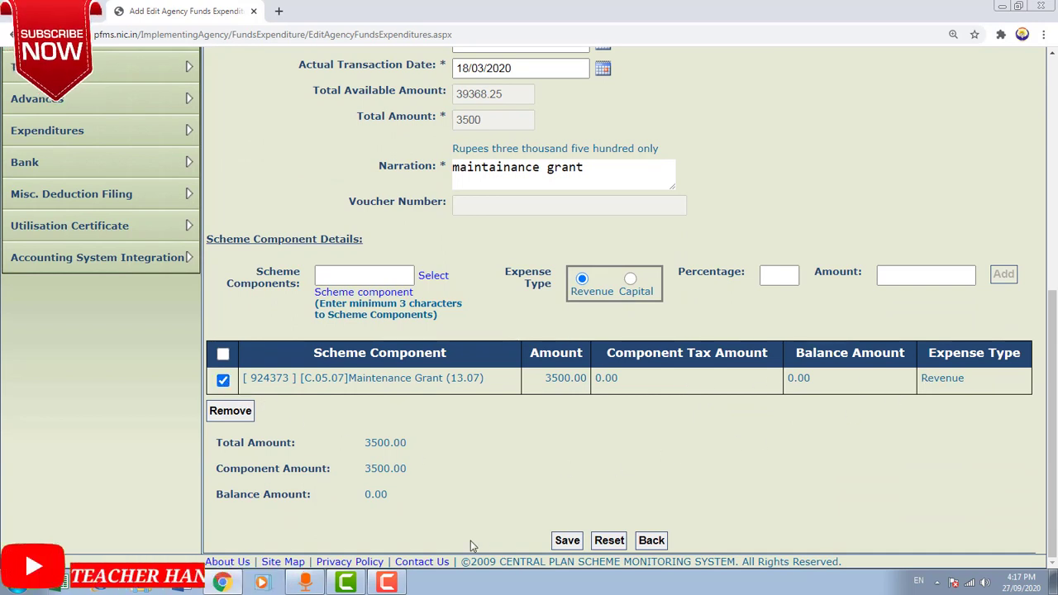
{"action": "left_click", "coordinate": [567, 541]}
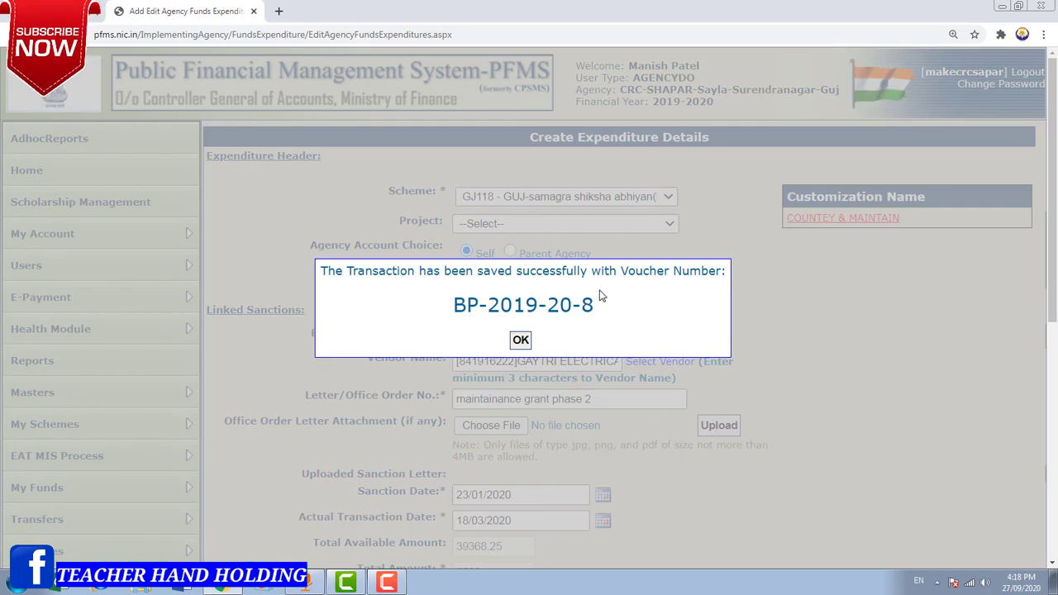
{"action": "left_click", "coordinate": [521, 341]}
{"action": "scroll", "coordinate": [561, 420], "scroll_direction": "down", "scroll_amount": 1}
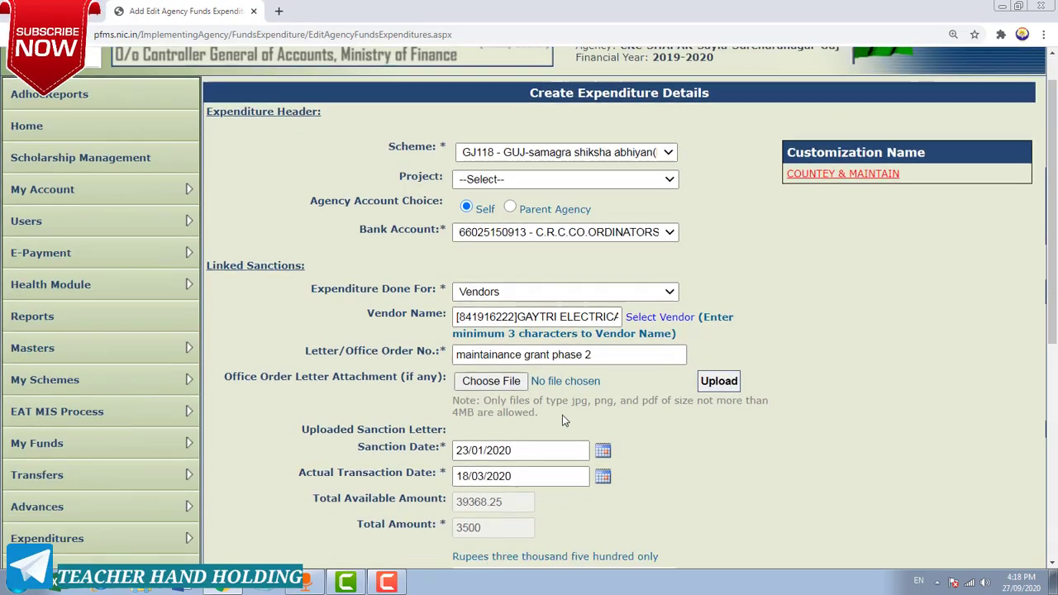
{"action": "scroll", "coordinate": [562, 419], "scroll_direction": "down", "scroll_amount": 5}
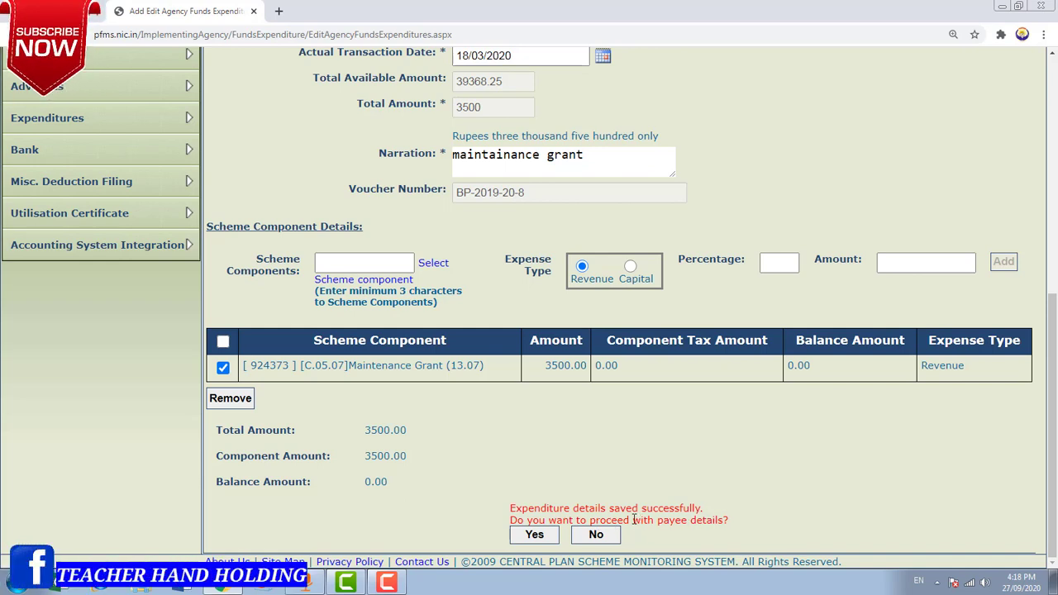
{"action": "left_click", "coordinate": [536, 535]}
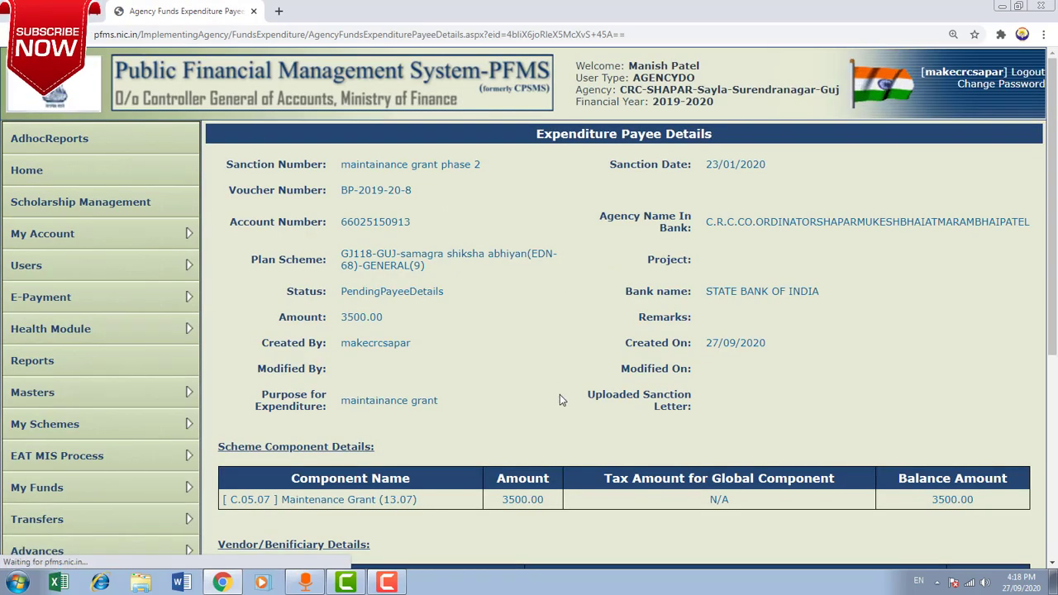
Choose Cheque as the instrument type for the vendor's 3500.00 payment.
{"action": "scroll", "coordinate": [549, 390], "scroll_direction": "down", "scroll_amount": 1}
{"action": "scroll", "coordinate": [547, 388], "scroll_direction": "down", "scroll_amount": 3}
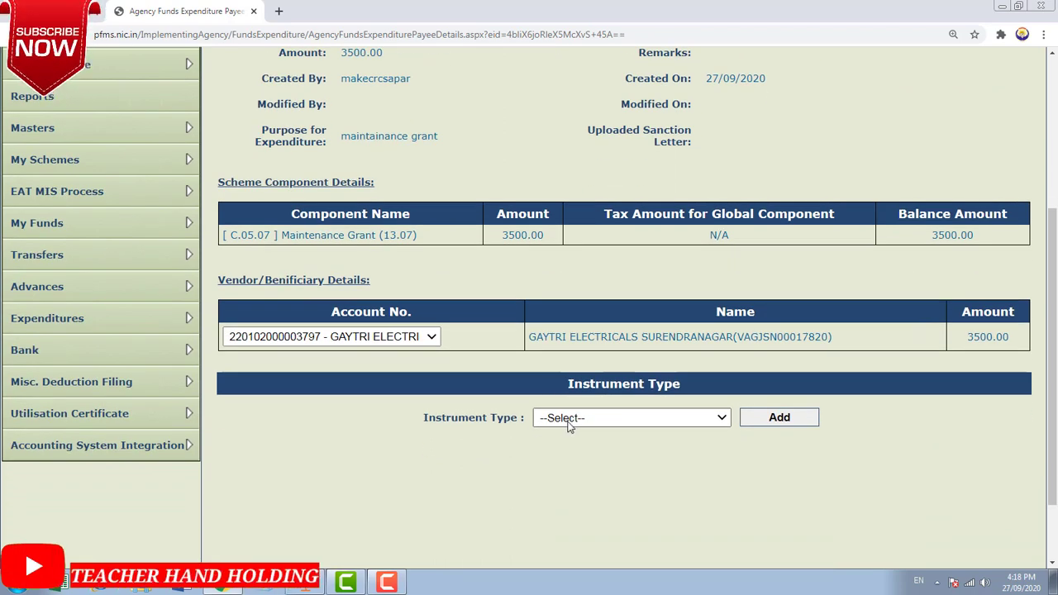
{"action": "left_click", "coordinate": [698, 418]}
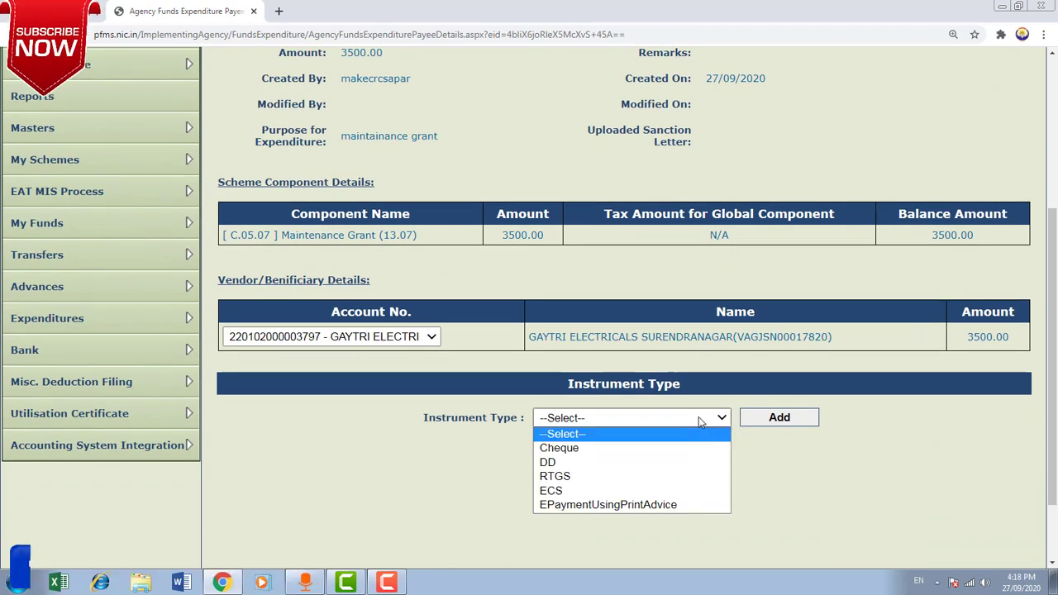
{"action": "left_click", "coordinate": [578, 449]}
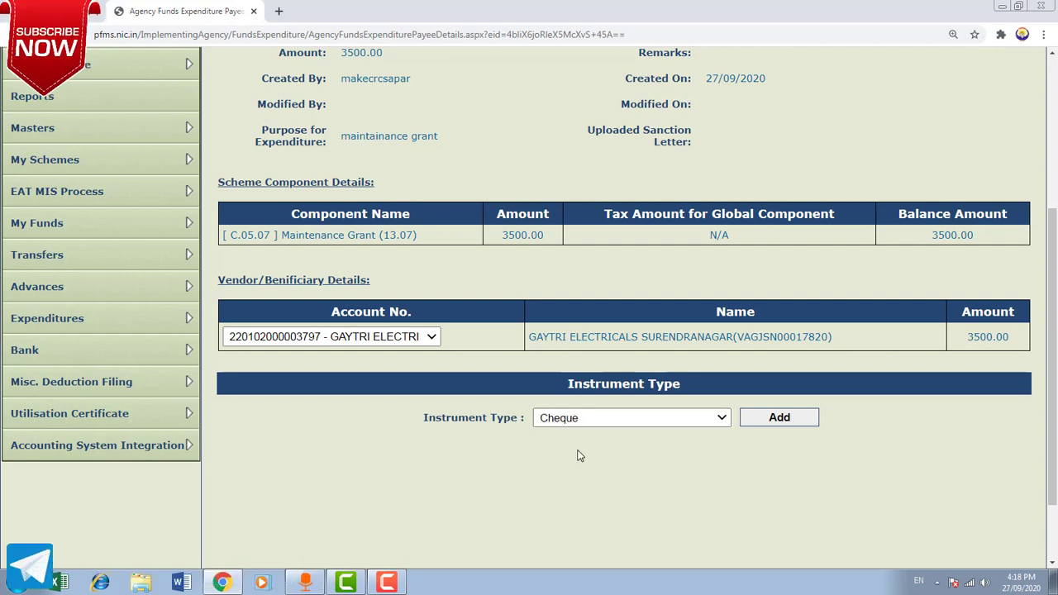
Add a cheque row to GAYTRI ELECTRICALS with the cheque number, amount 3500 and date 18/03/2020.
{"action": "left_click", "coordinate": [779, 418]}
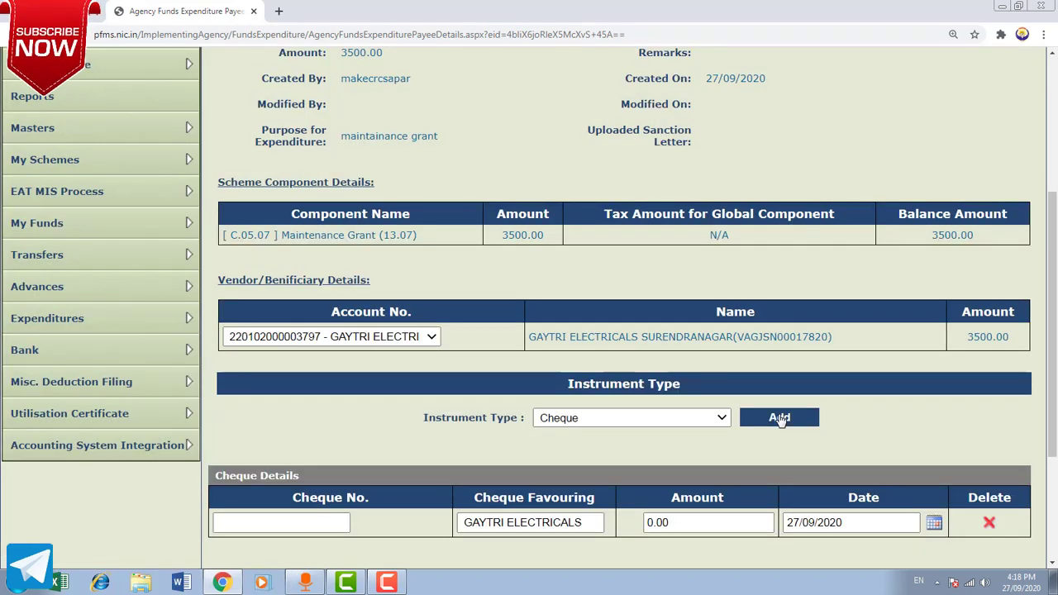
{"action": "scroll", "coordinate": [498, 438], "scroll_direction": "down", "scroll_amount": 3}
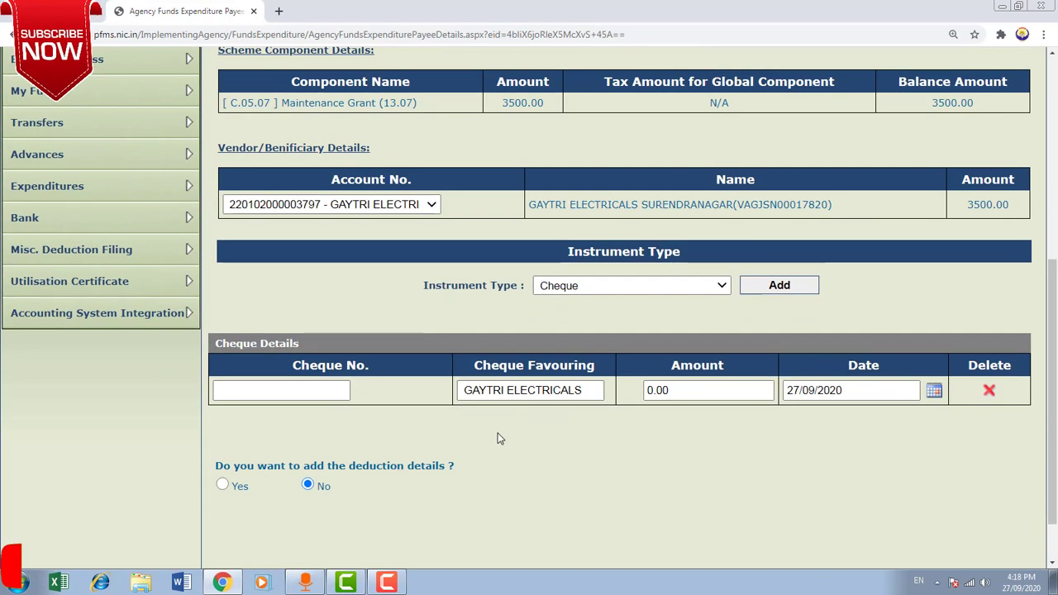
{"action": "left_click", "coordinate": [281, 390]}
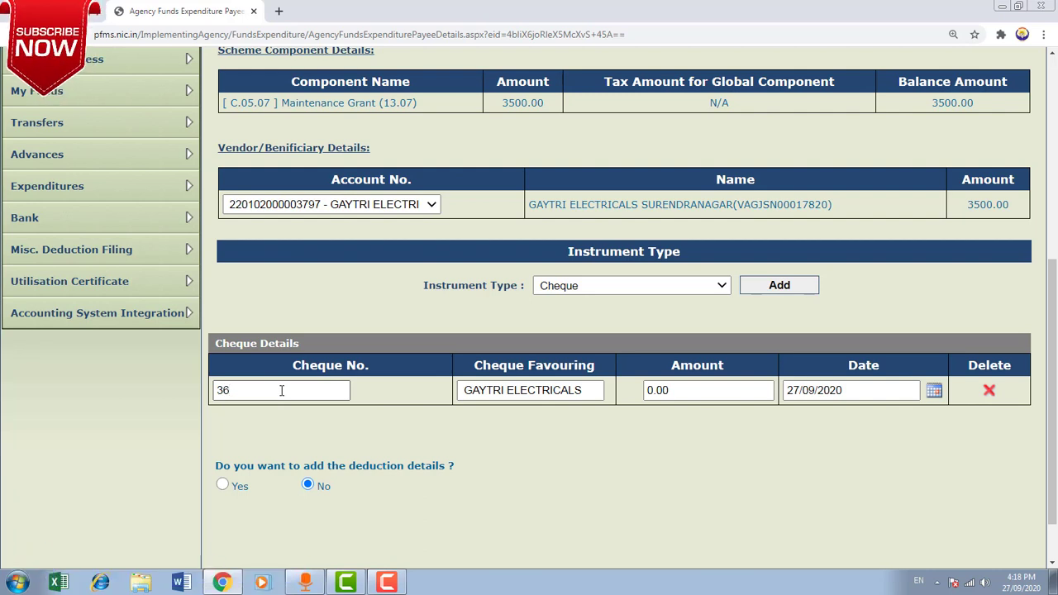
{"action": "type", "text": "364192"}
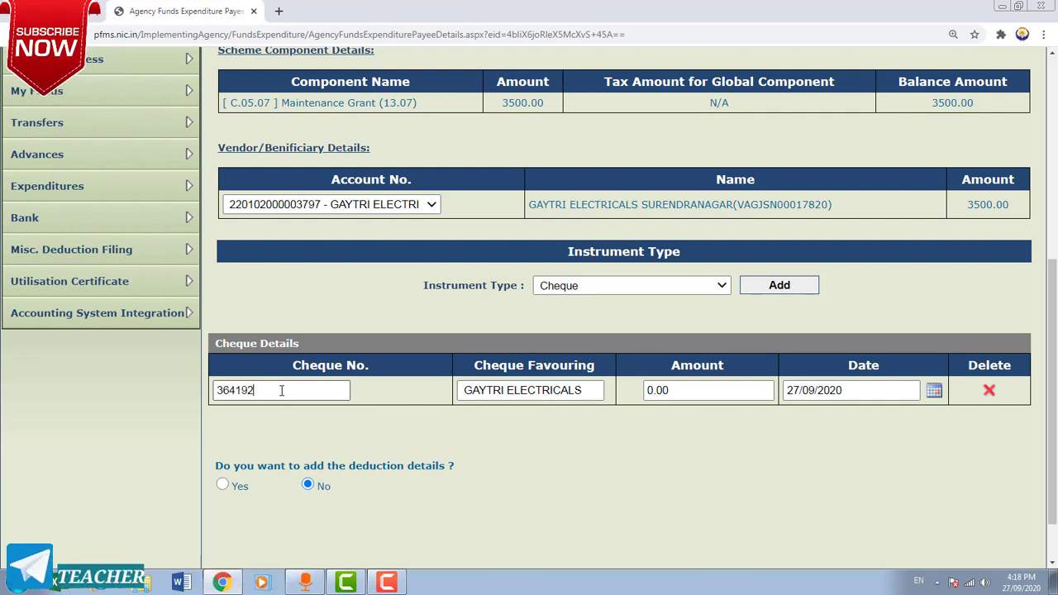
{"action": "left_click", "coordinate": [655, 390]}
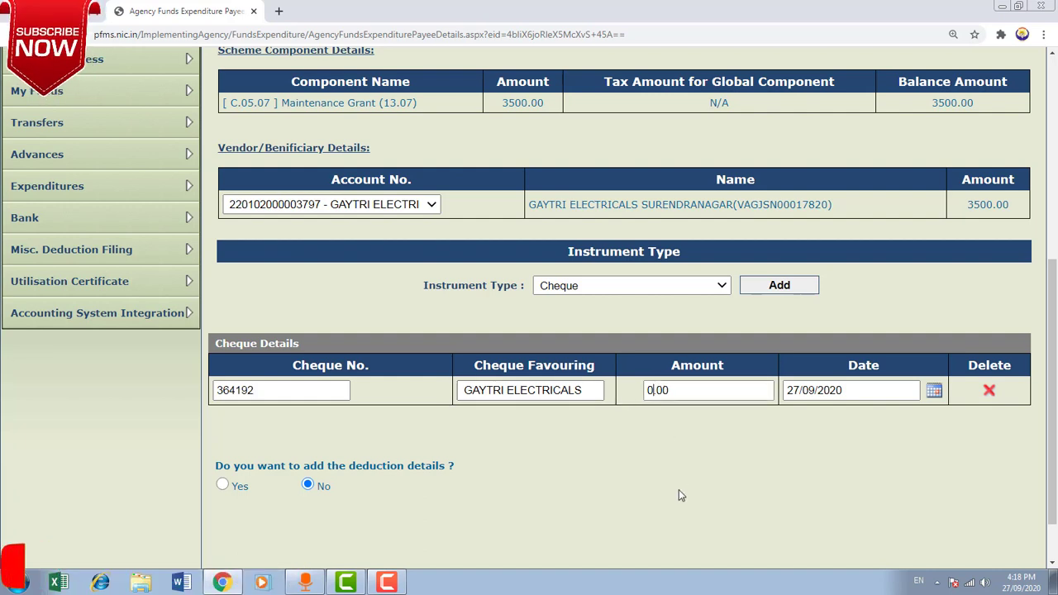
{"action": "key", "text": "BackSpace"}
{"action": "type", "text": "3500"}
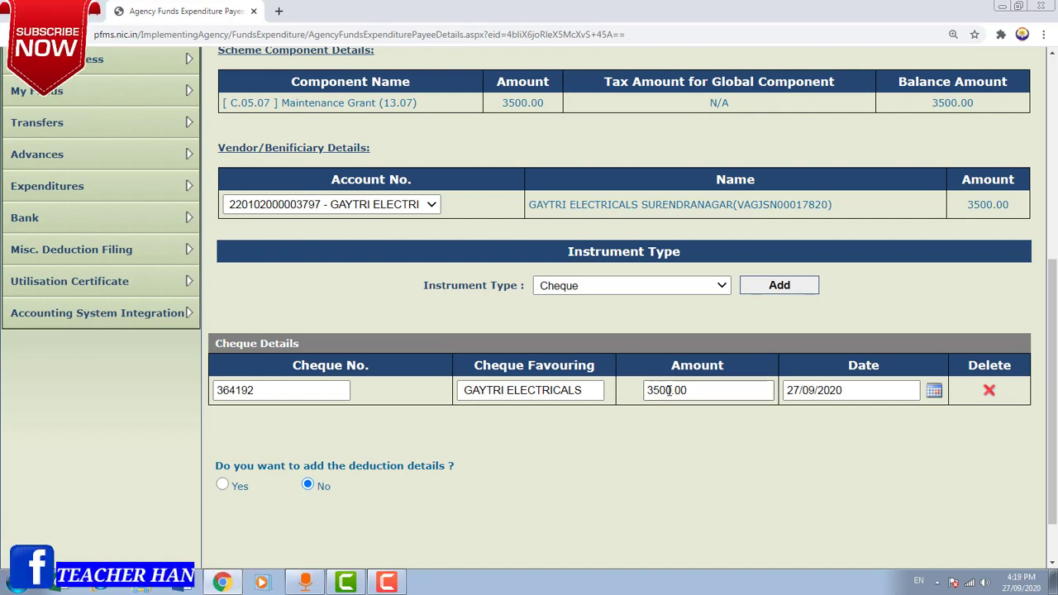
{"action": "left_click", "coordinate": [905, 391]}
{"action": "left_click", "coordinate": [879, 301]}
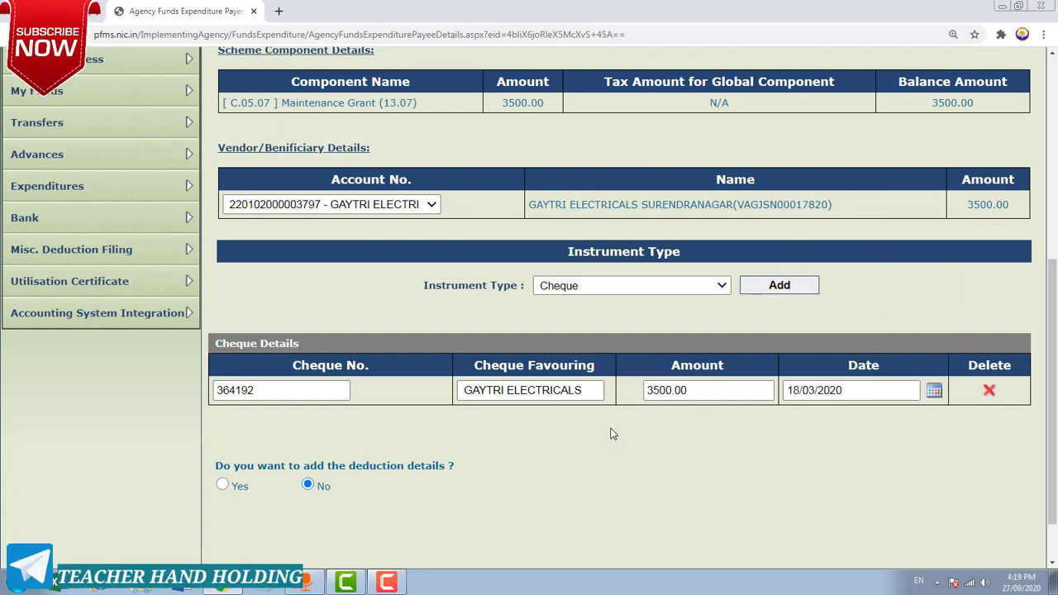
{"action": "scroll", "coordinate": [340, 481], "scroll_direction": "down", "scroll_amount": 2}
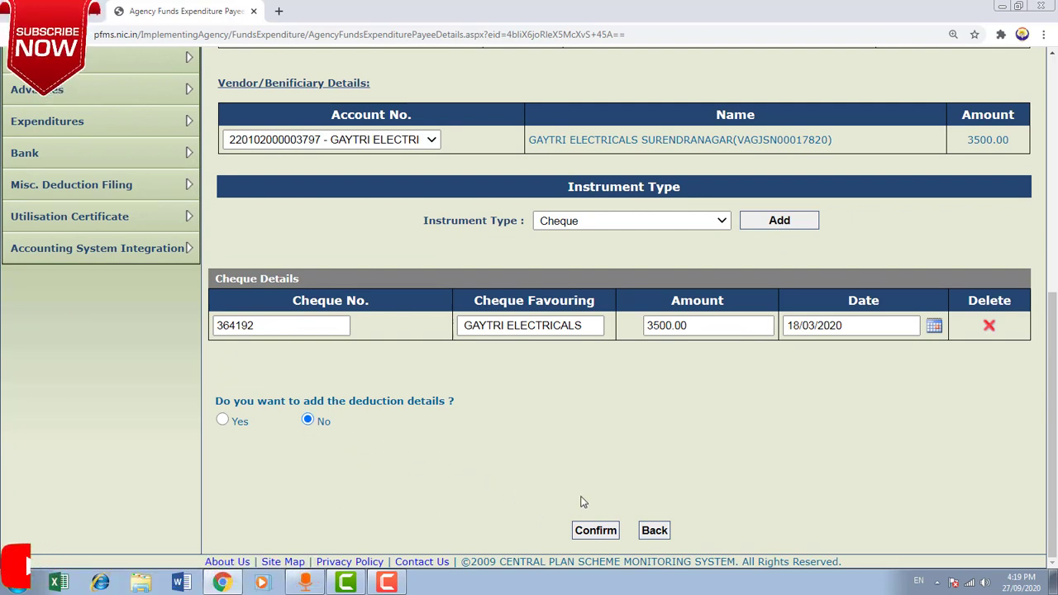
Confirm the cheque payee details and accept the duplicate cheque number warning.
{"action": "left_click", "coordinate": [593, 532]}
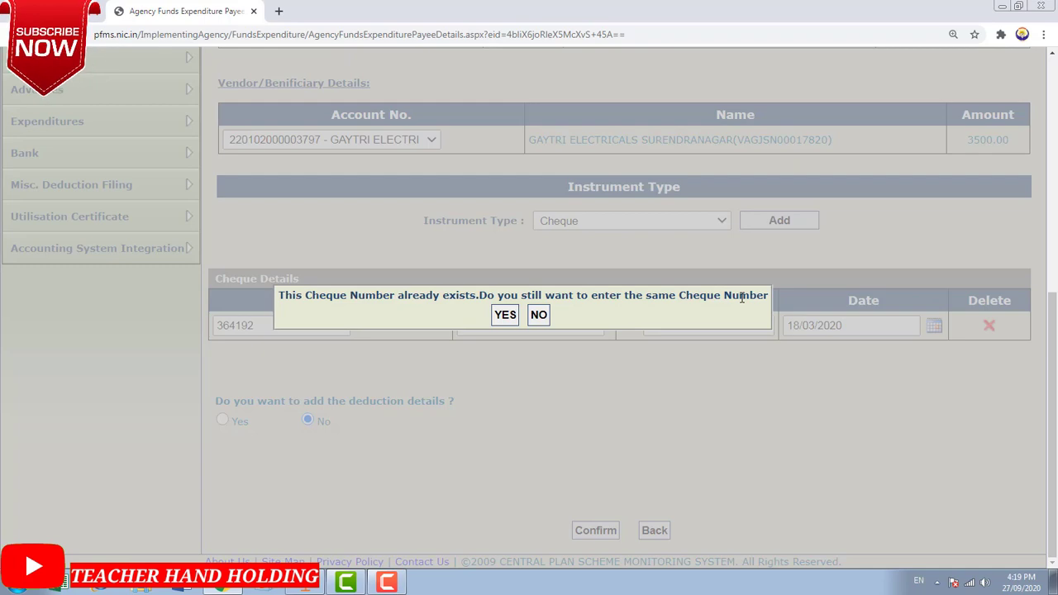
{"action": "left_click", "coordinate": [505, 315]}
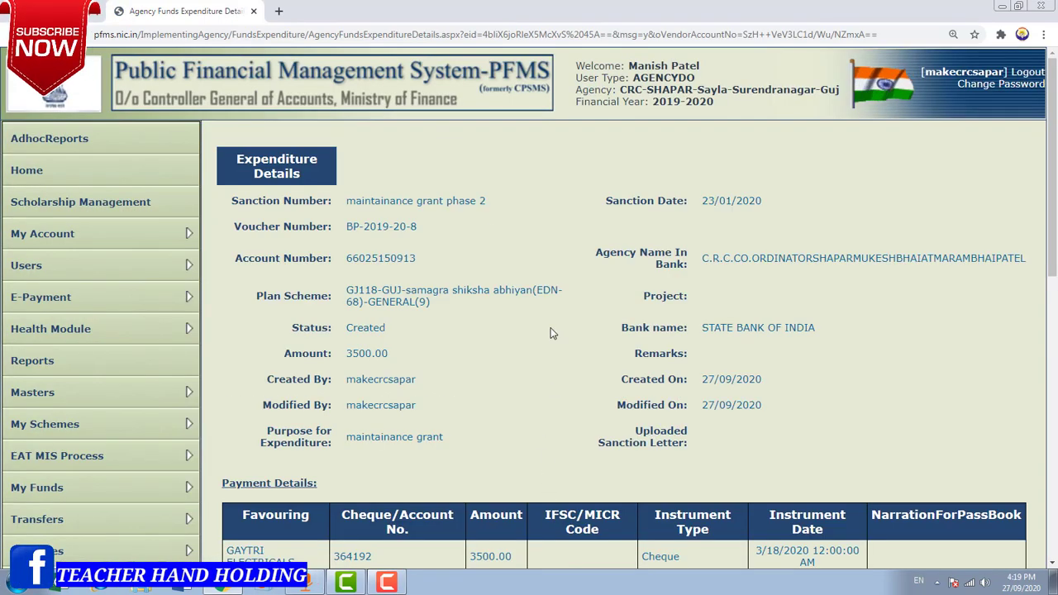
Submit the 3500.00 GAYTRI ELECTRICALS cheque expenditure for approval.
{"action": "scroll", "coordinate": [650, 355], "scroll_direction": "down", "scroll_amount": 3}
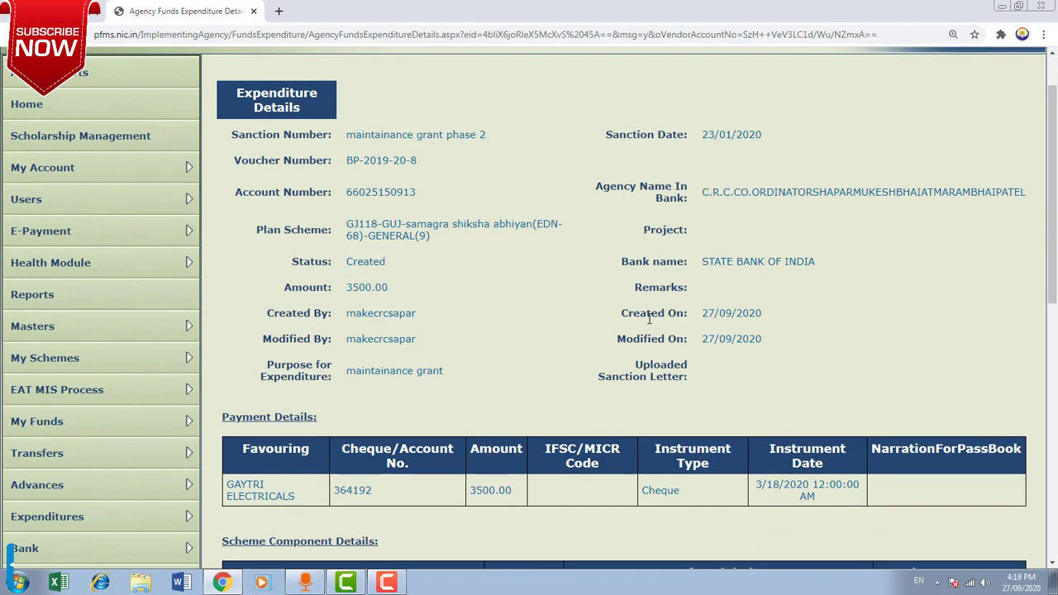
{"action": "scroll", "coordinate": [650, 331], "scroll_direction": "down", "scroll_amount": 4}
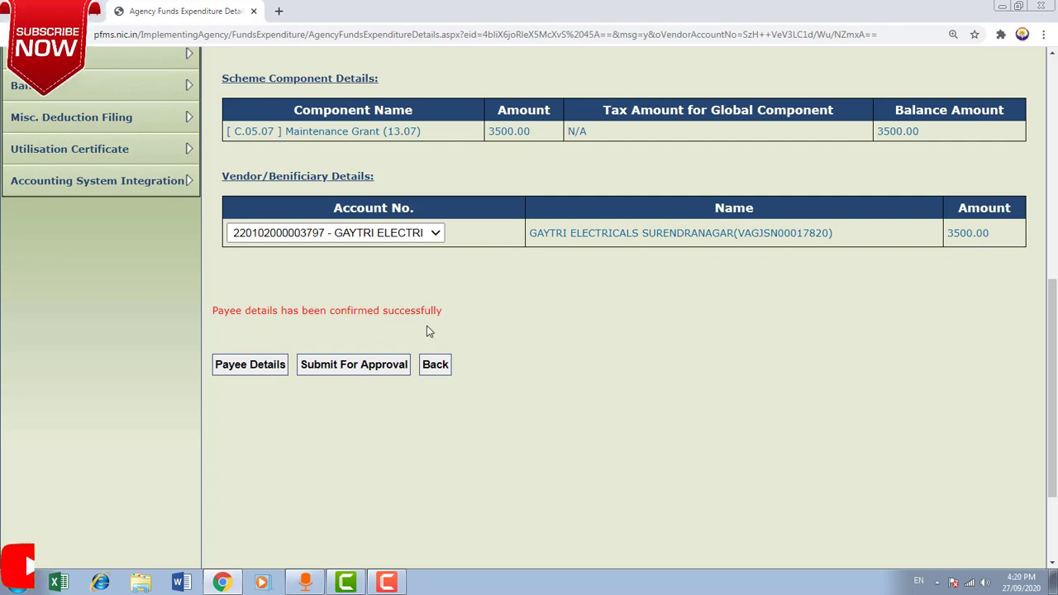
{"action": "left_click", "coordinate": [357, 365]}
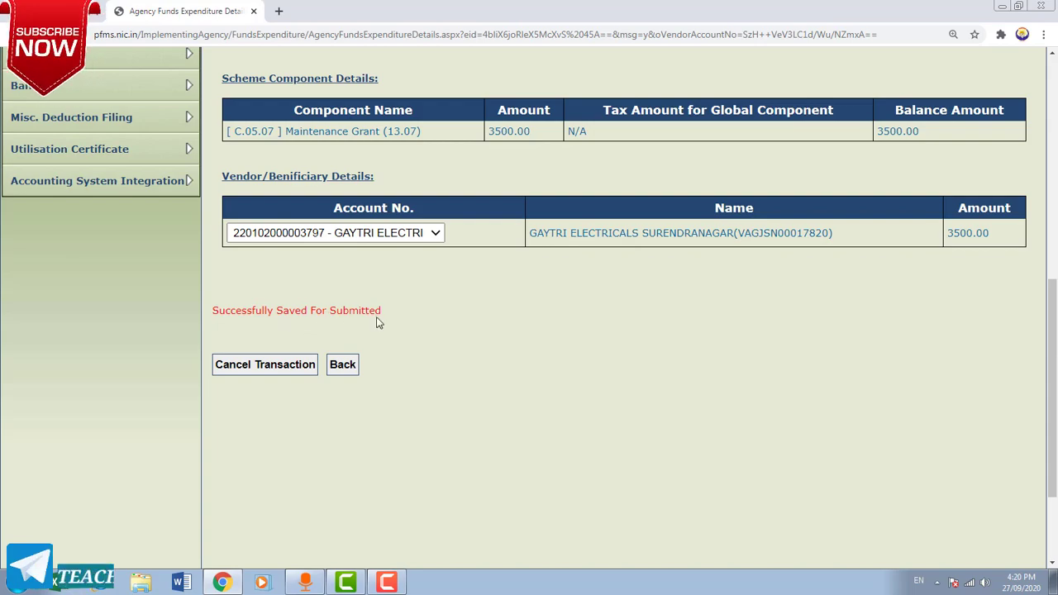
{"action": "scroll", "coordinate": [509, 377], "scroll_direction": "up", "scroll_amount": 3}
{"action": "scroll", "coordinate": [510, 376], "scroll_direction": "up", "scroll_amount": 4}
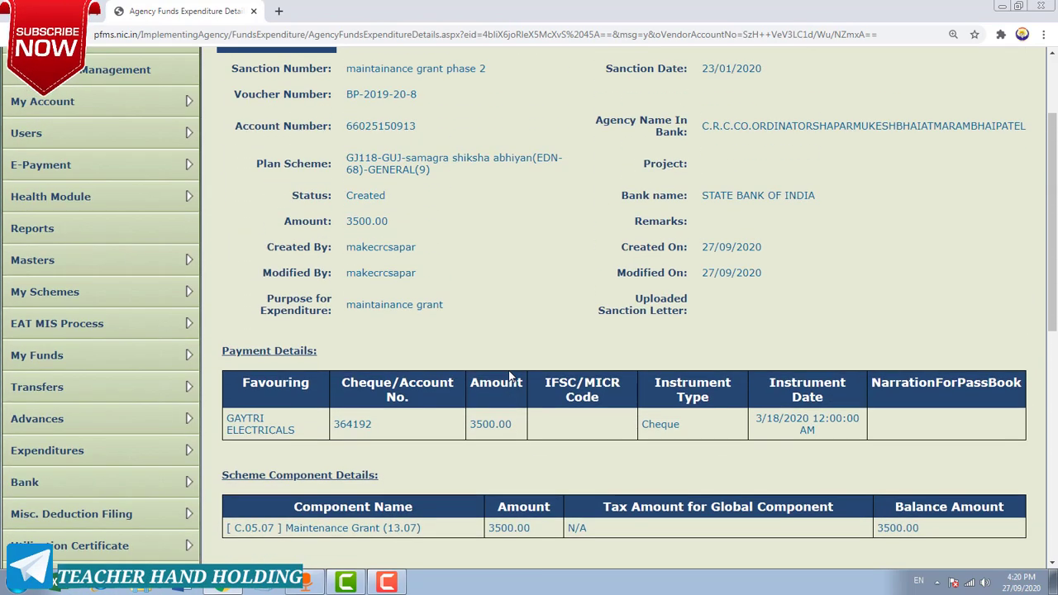
{"action": "scroll", "coordinate": [510, 377], "scroll_direction": "up", "scroll_amount": 1}
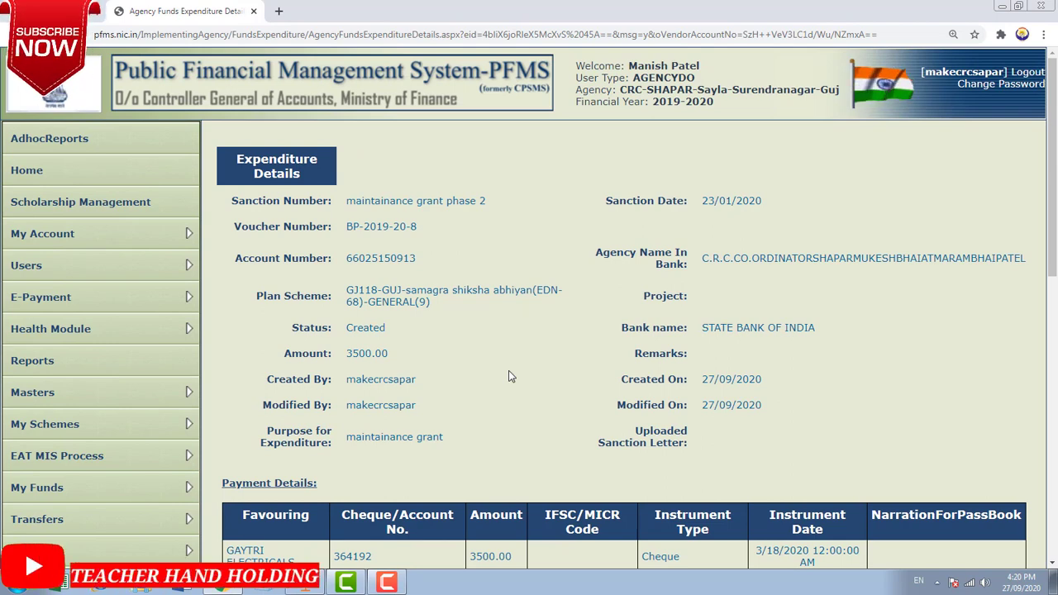
{"action": "scroll", "coordinate": [509, 377], "scroll_direction": "down", "scroll_amount": 2}
{"action": "mouse_move", "coordinate": [40, 457]}
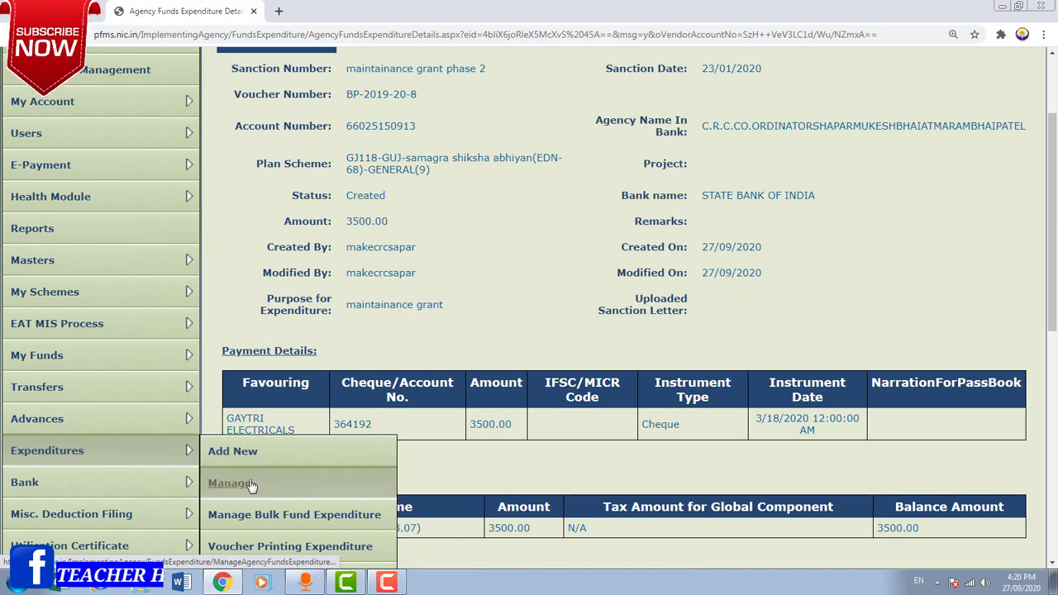
In Manage Expenditures, search scheme GJ118 samagra shiksha with the agency's State Bank of India account.
{"action": "left_click", "coordinate": [251, 486]}
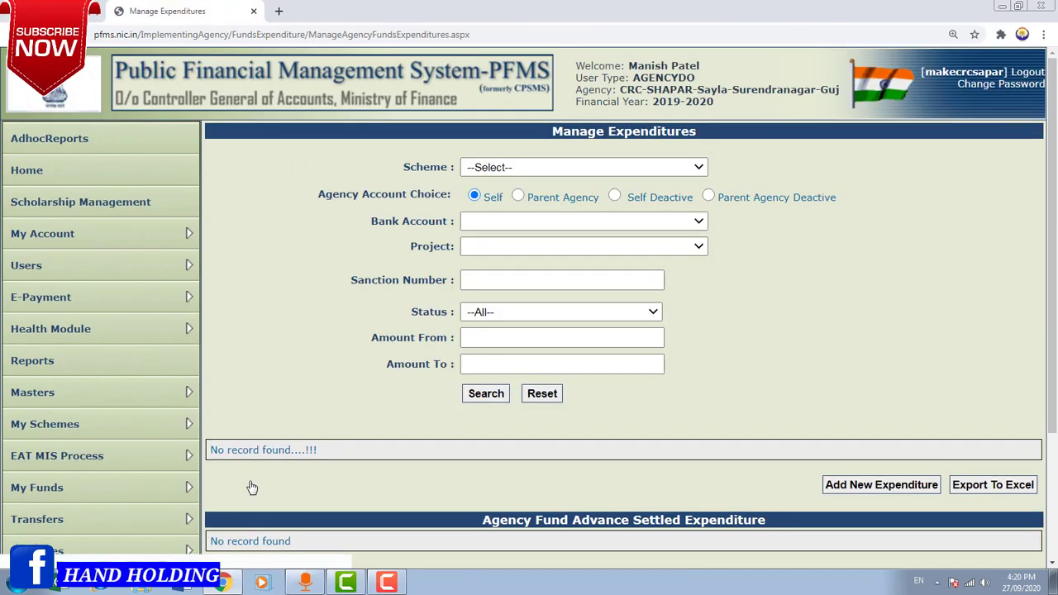
{"action": "scroll", "coordinate": [607, 357], "scroll_direction": "down", "scroll_amount": 2}
{"action": "scroll", "coordinate": [651, 347], "scroll_direction": "up", "scroll_amount": 2}
{"action": "left_click", "coordinate": [582, 167]}
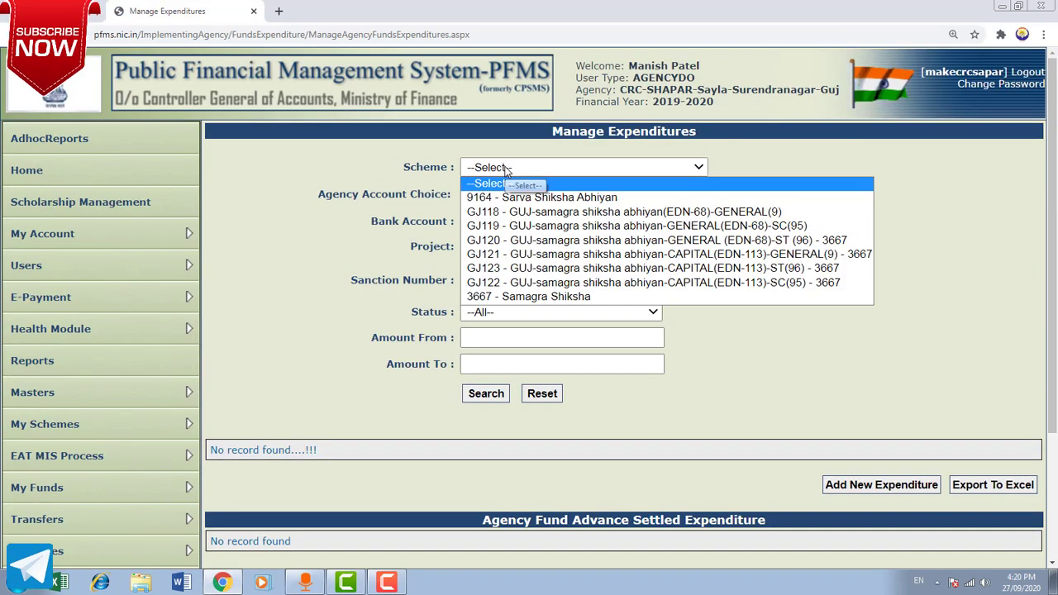
{"action": "left_click", "coordinate": [510, 212]}
{"action": "left_click", "coordinate": [486, 221]}
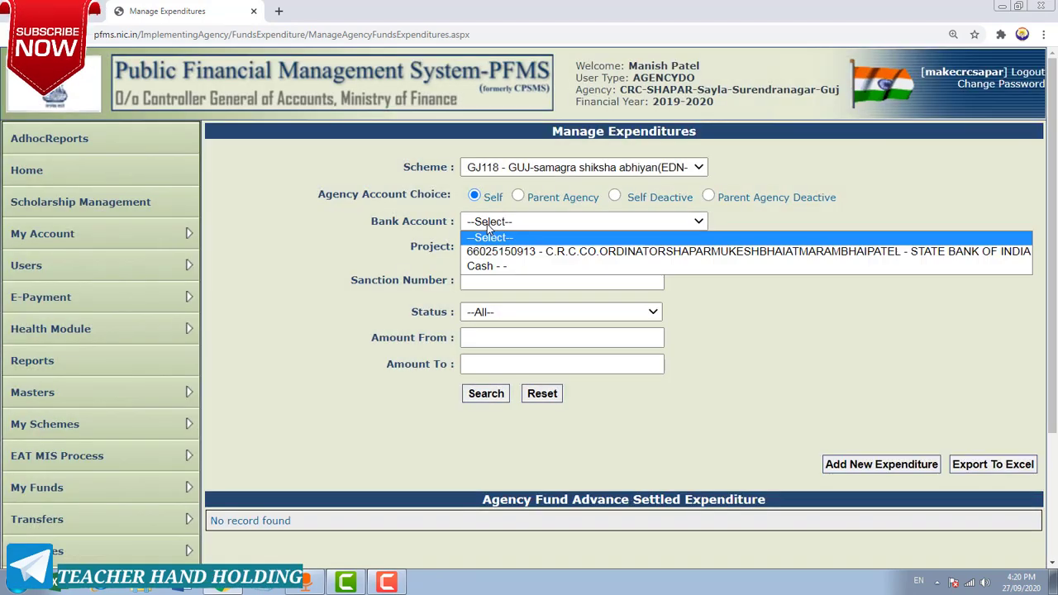
{"action": "left_click", "coordinate": [488, 245]}
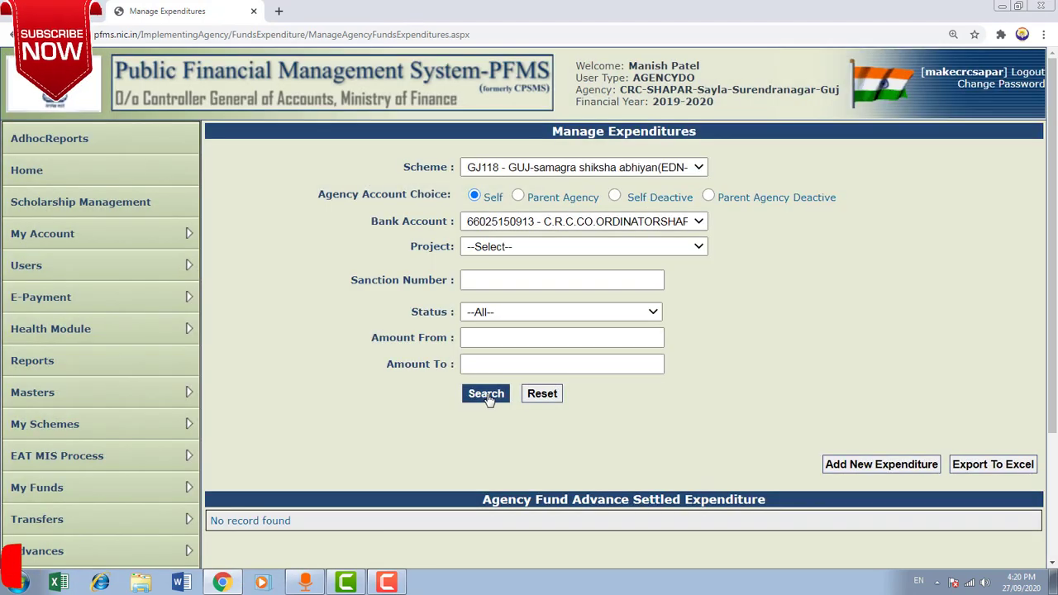
{"action": "left_click", "coordinate": [486, 394]}
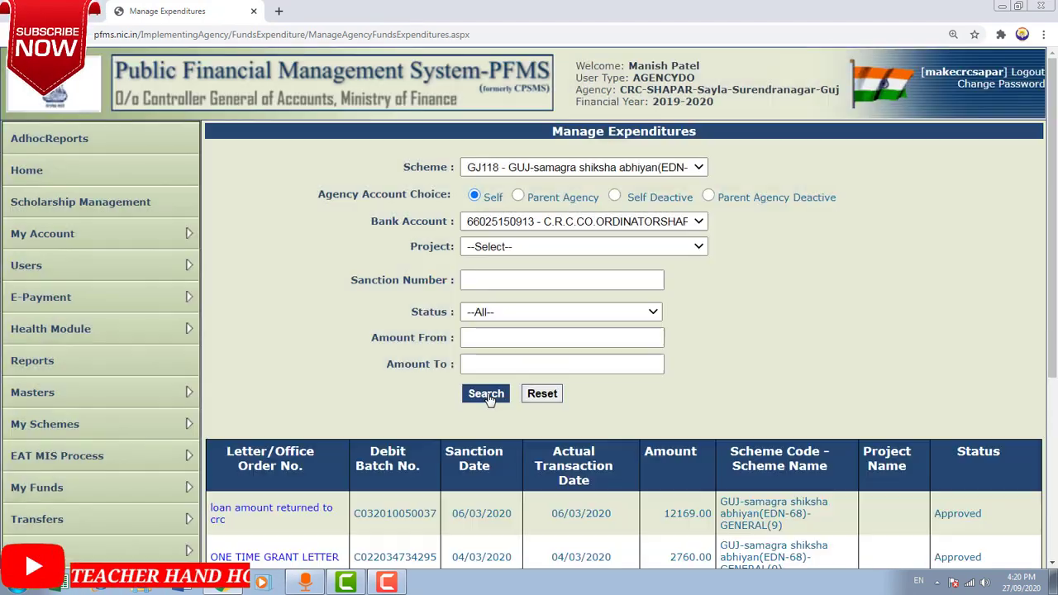
Check that 'maintainance grant phase 2' for 3500.00 shows status Submitted.
{"action": "scroll", "coordinate": [630, 457], "scroll_direction": "down", "scroll_amount": 1}
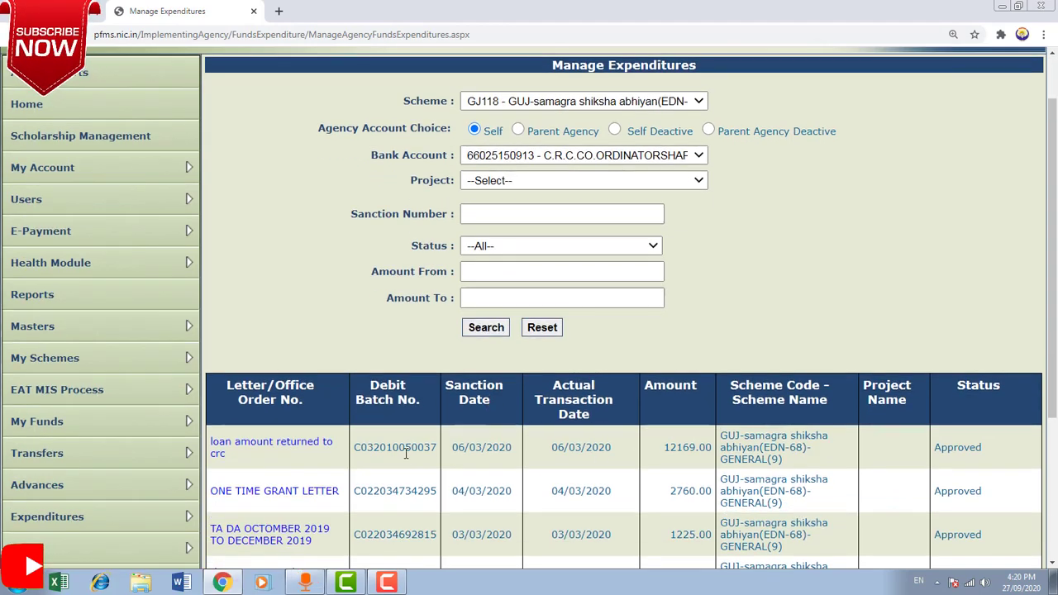
{"action": "scroll", "coordinate": [403, 466], "scroll_direction": "down", "scroll_amount": 3}
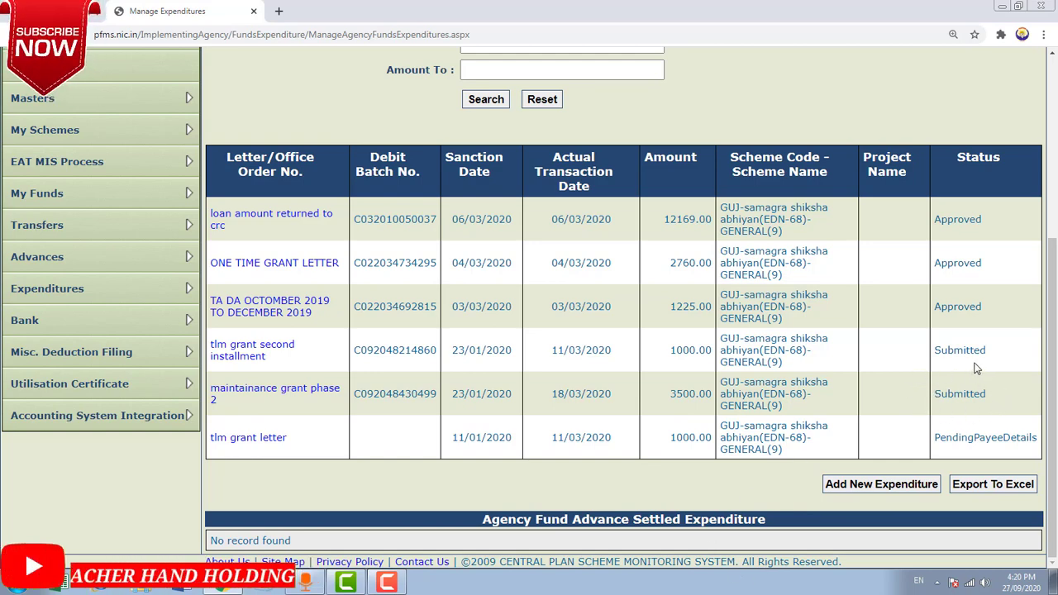
{"action": "scroll", "coordinate": [957, 392], "scroll_direction": "up", "scroll_amount": 4}
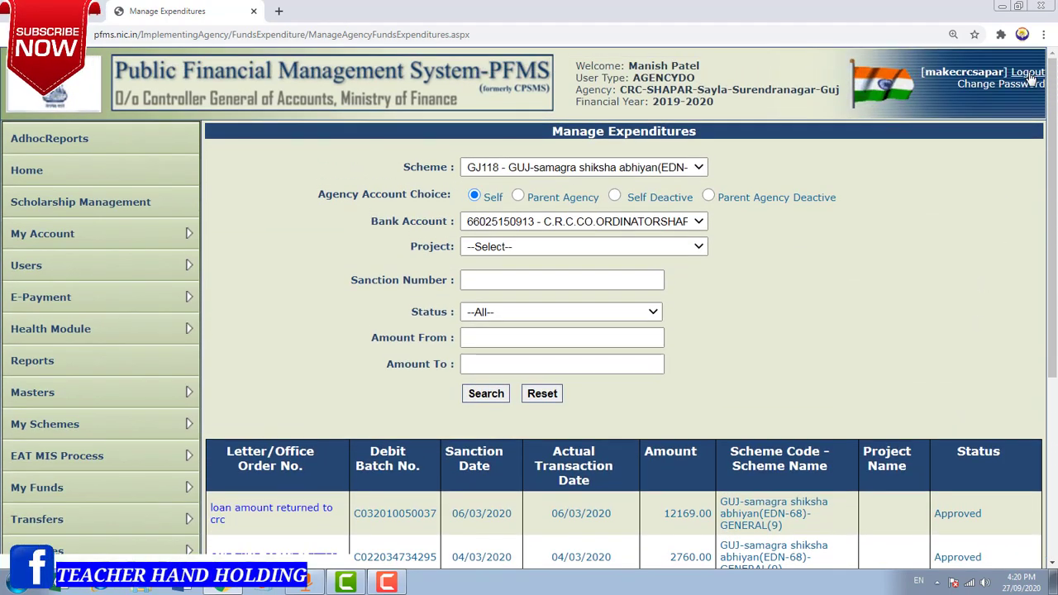
Log out the maker and log in with the checker's saved credentials for 2019-2020.
{"action": "left_click", "coordinate": [1027, 73]}
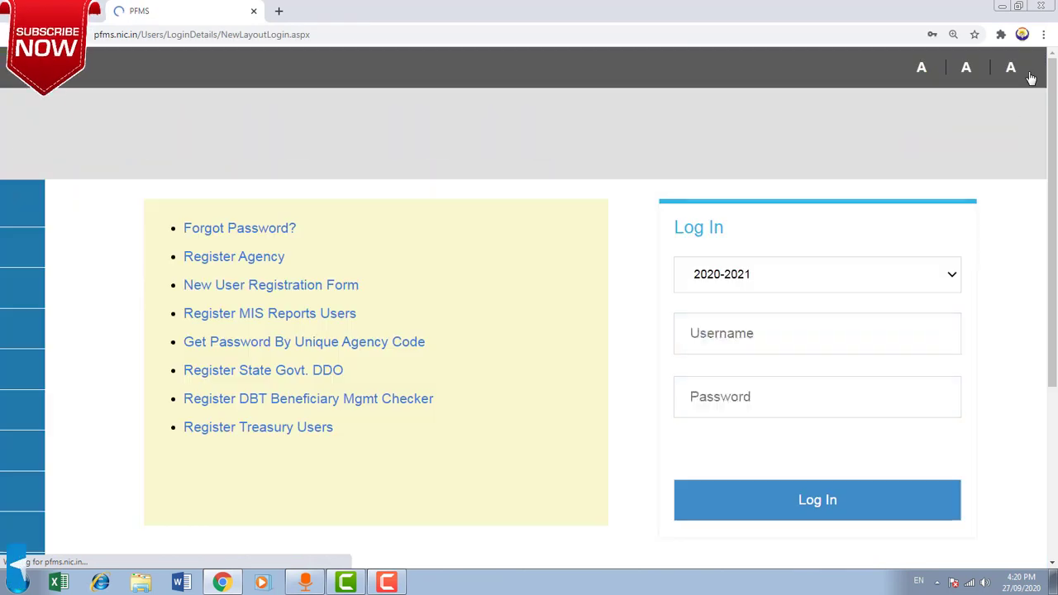
{"action": "left_click", "coordinate": [782, 333]}
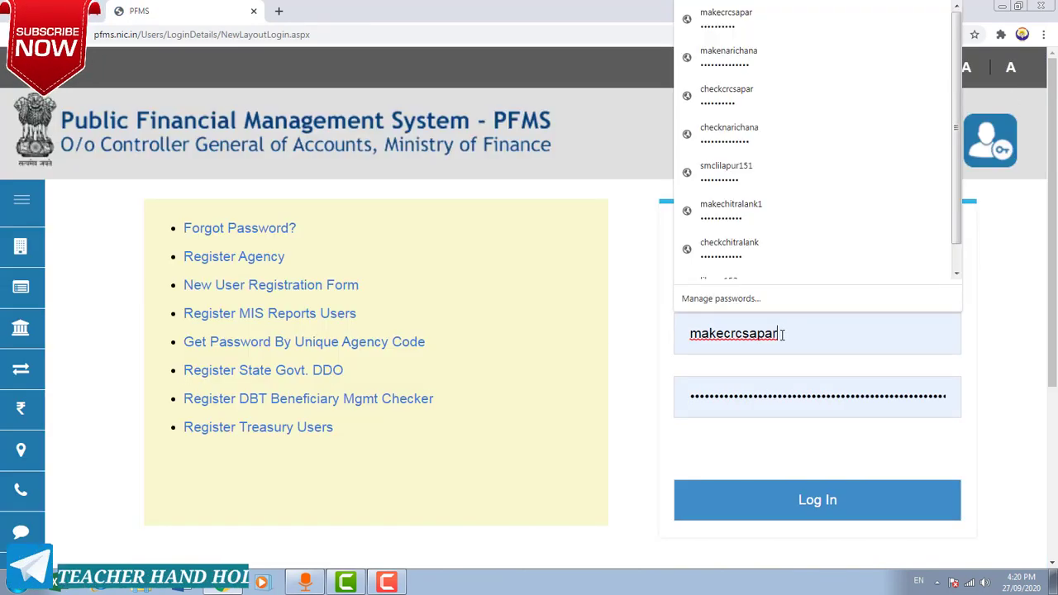
{"action": "left_click", "coordinate": [747, 93]}
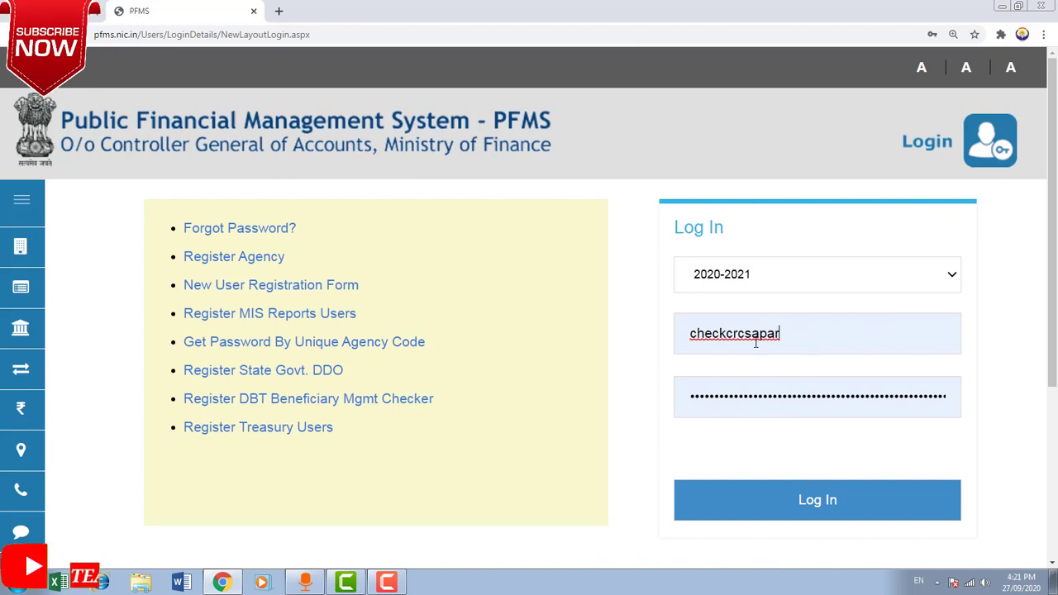
{"action": "left_click", "coordinate": [764, 284]}
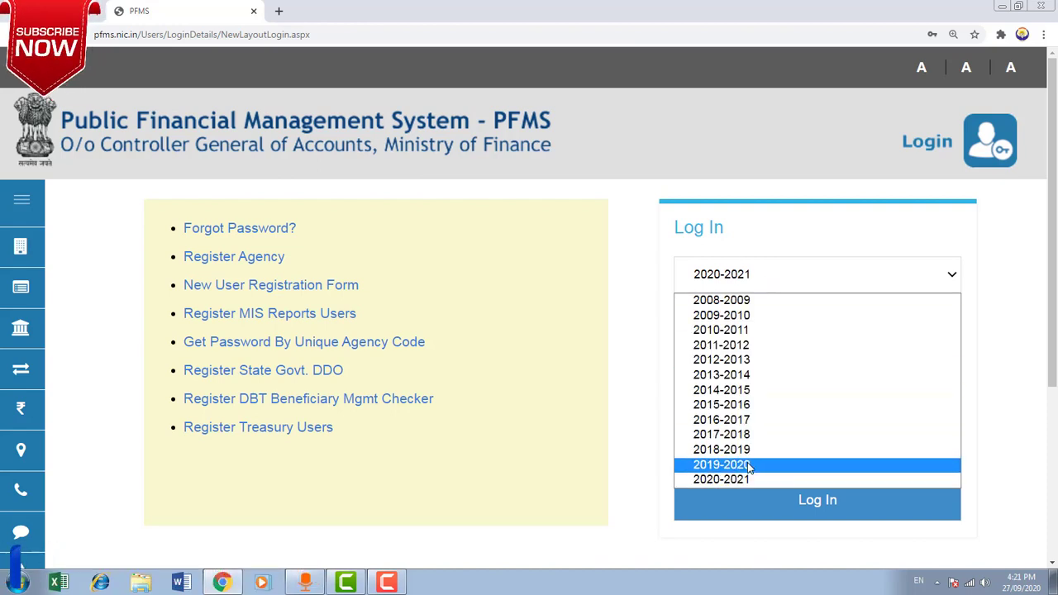
{"action": "left_click", "coordinate": [722, 466]}
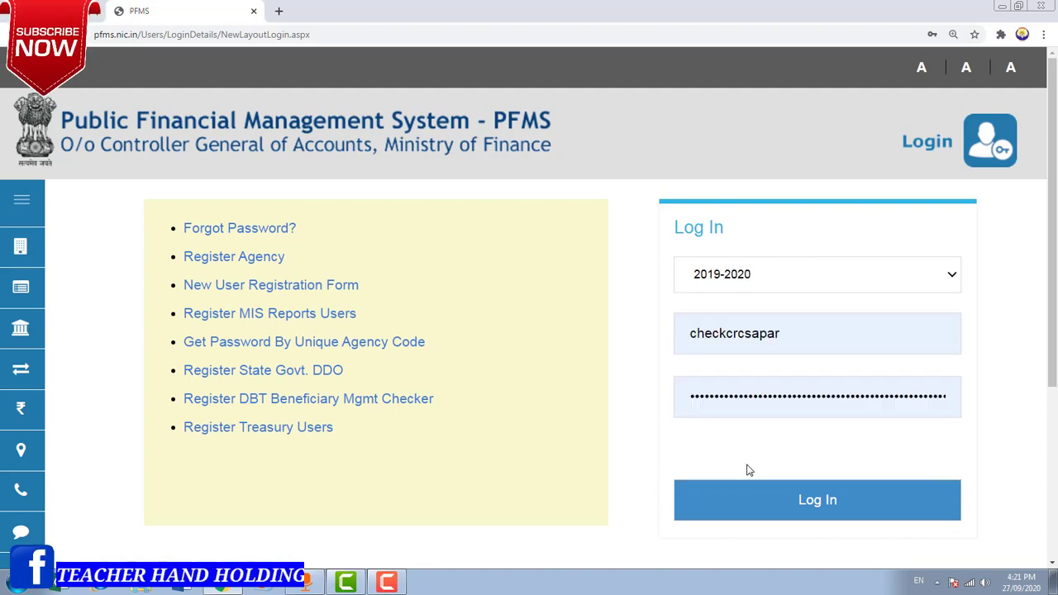
{"action": "left_click", "coordinate": [822, 506]}
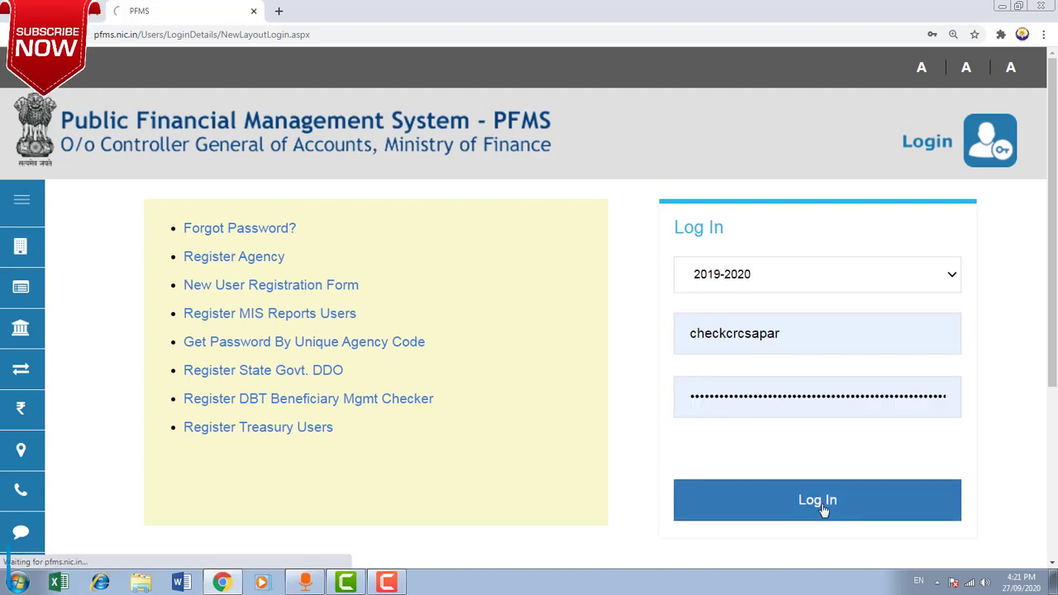
{"action": "scroll", "coordinate": [66, 465], "scroll_direction": "down", "scroll_amount": 1}
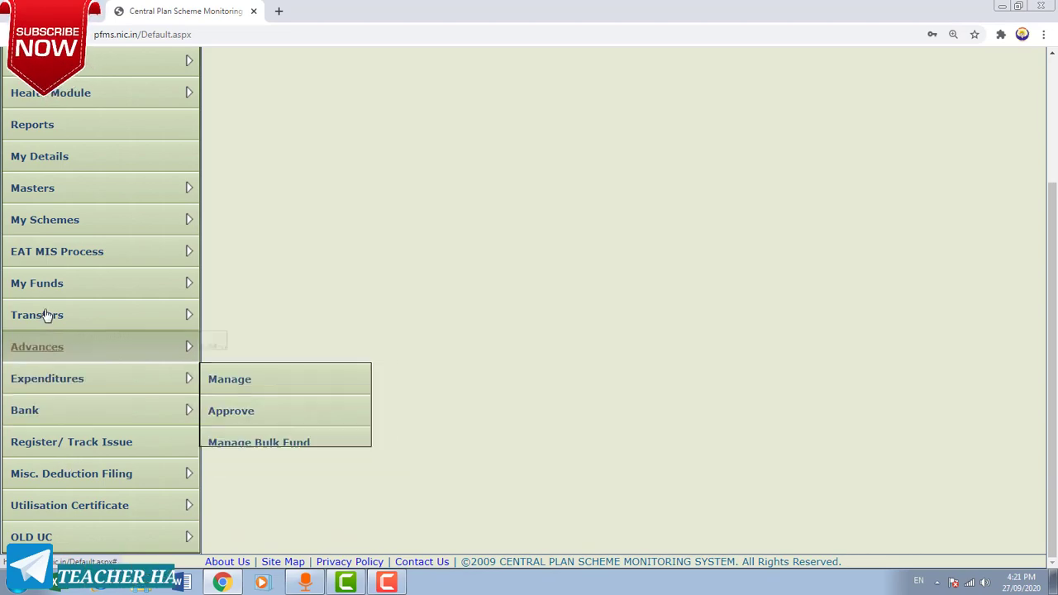
Search expenditures for scheme GJ118 and the agency's bank account, then open 'maintainance grant phase 2'.
{"action": "mouse_move", "coordinate": [63, 381]}
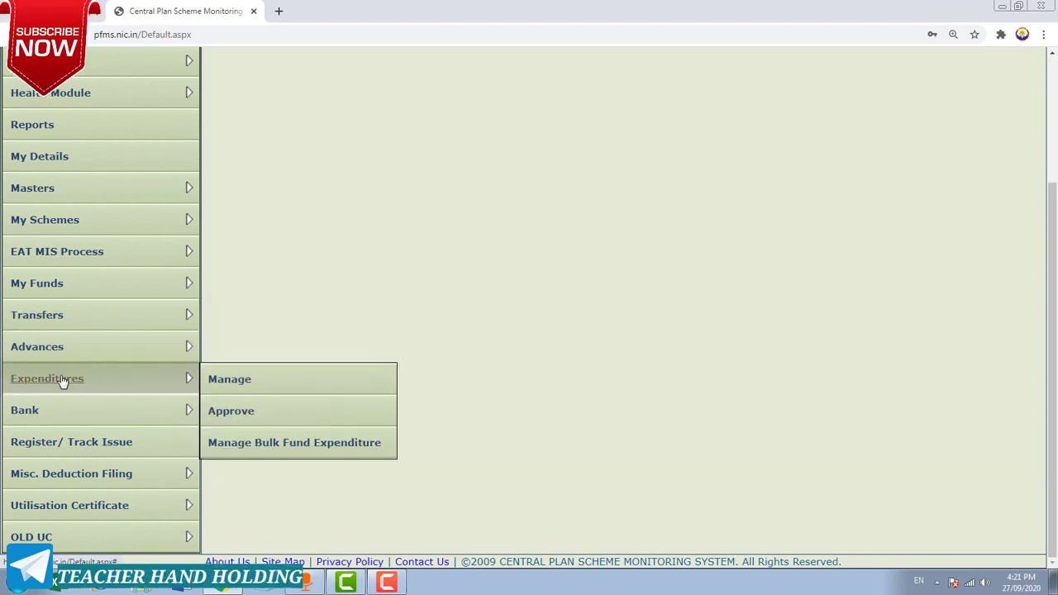
{"action": "left_click", "coordinate": [239, 383]}
{"action": "left_click", "coordinate": [493, 169]}
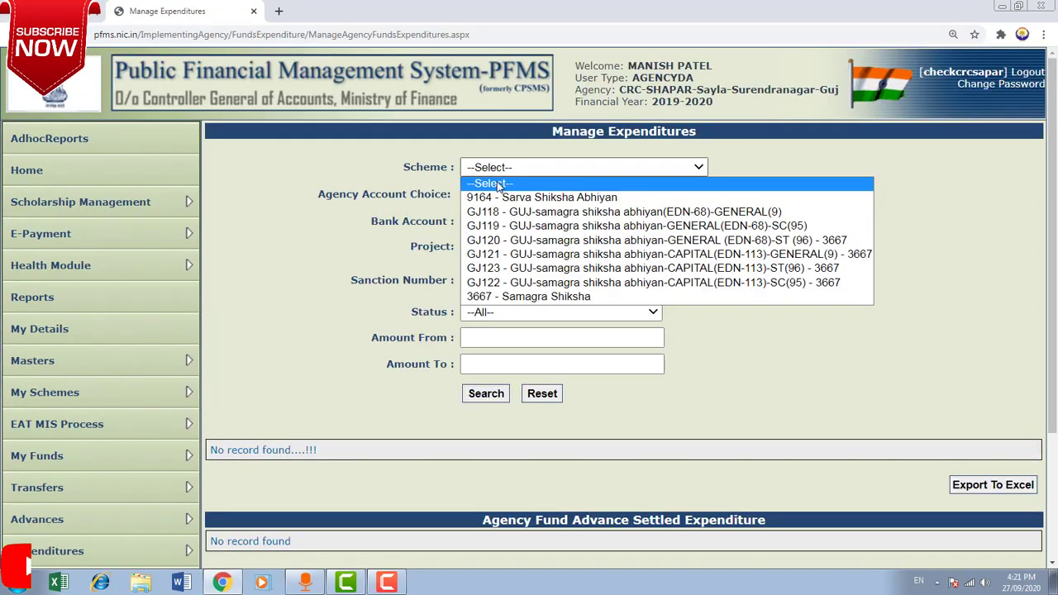
{"action": "left_click", "coordinate": [510, 217]}
{"action": "left_click", "coordinate": [508, 217]}
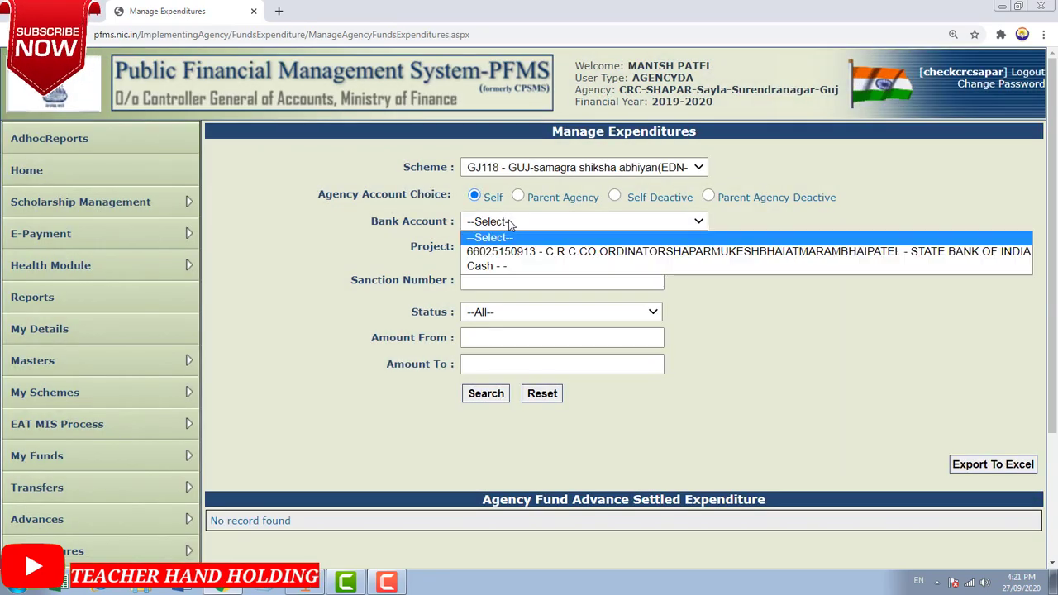
{"action": "left_click", "coordinate": [511, 247]}
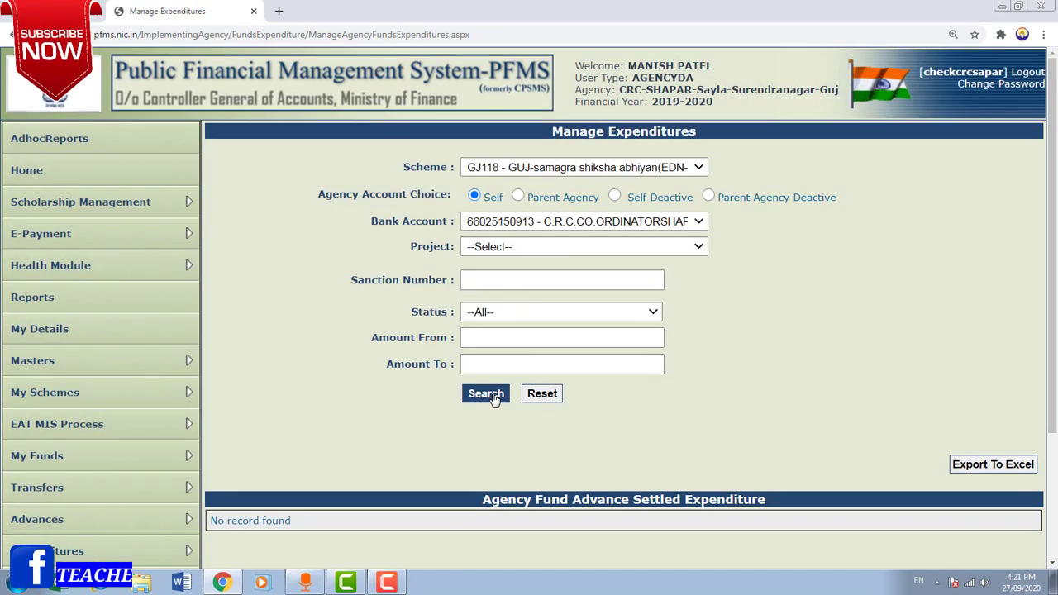
{"action": "left_click", "coordinate": [485, 393]}
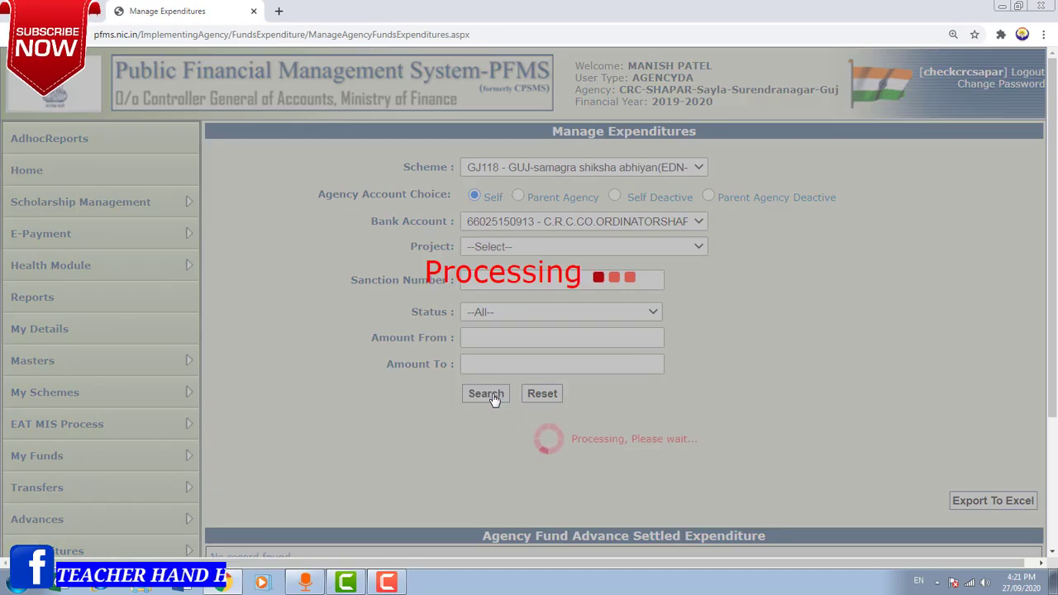
{"action": "scroll", "coordinate": [604, 367], "scroll_direction": "down", "scroll_amount": 3}
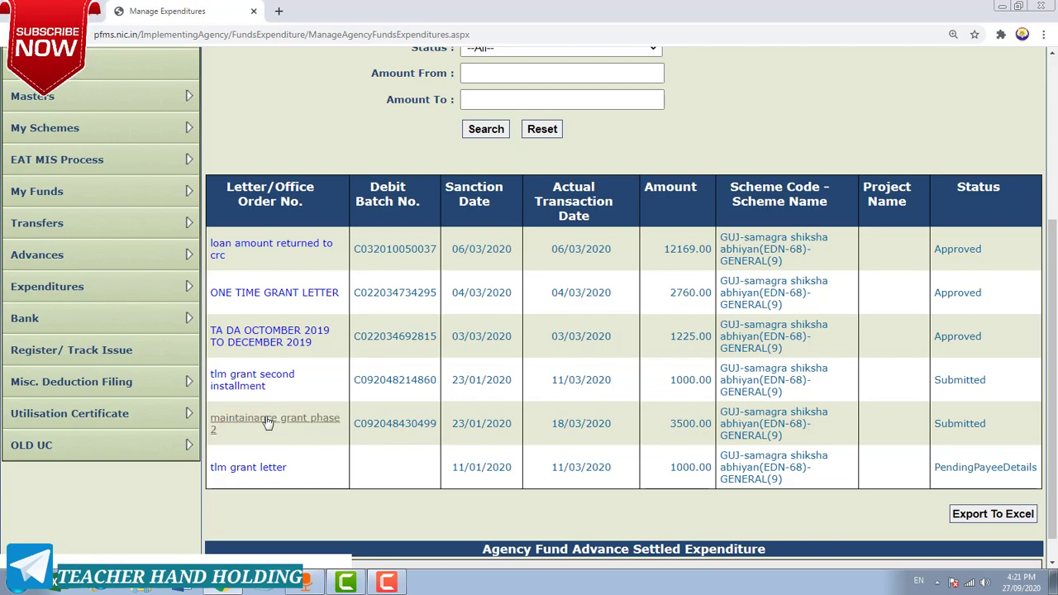
{"action": "left_click", "coordinate": [264, 422]}
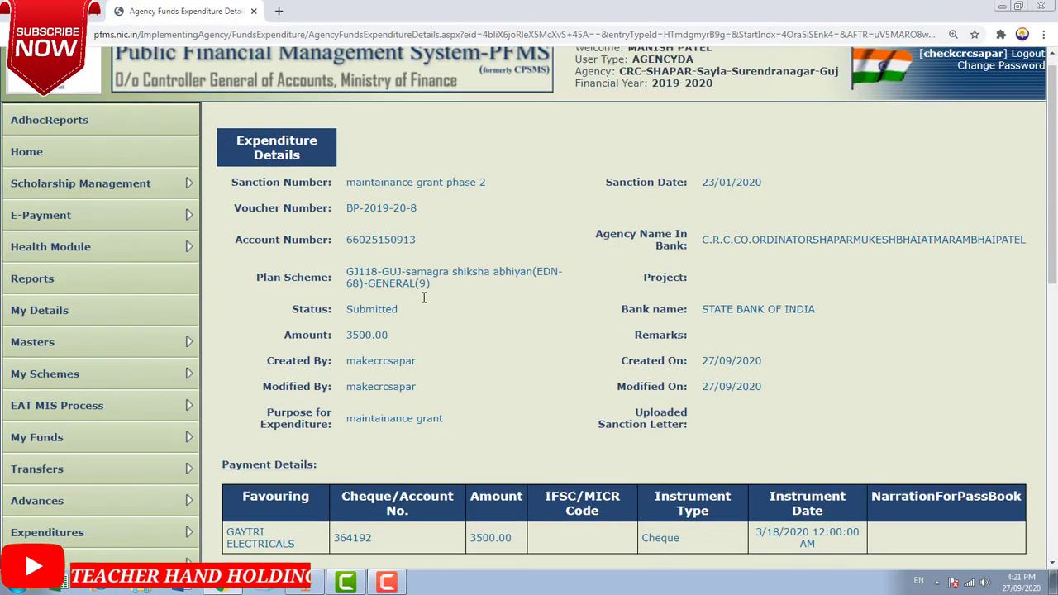
Review the expenditure details and bring up the Approve/Reject remarks box.
{"action": "scroll", "coordinate": [423, 296], "scroll_direction": "down", "scroll_amount": 4}
{"action": "scroll", "coordinate": [422, 296], "scroll_direction": "down", "scroll_amount": 4}
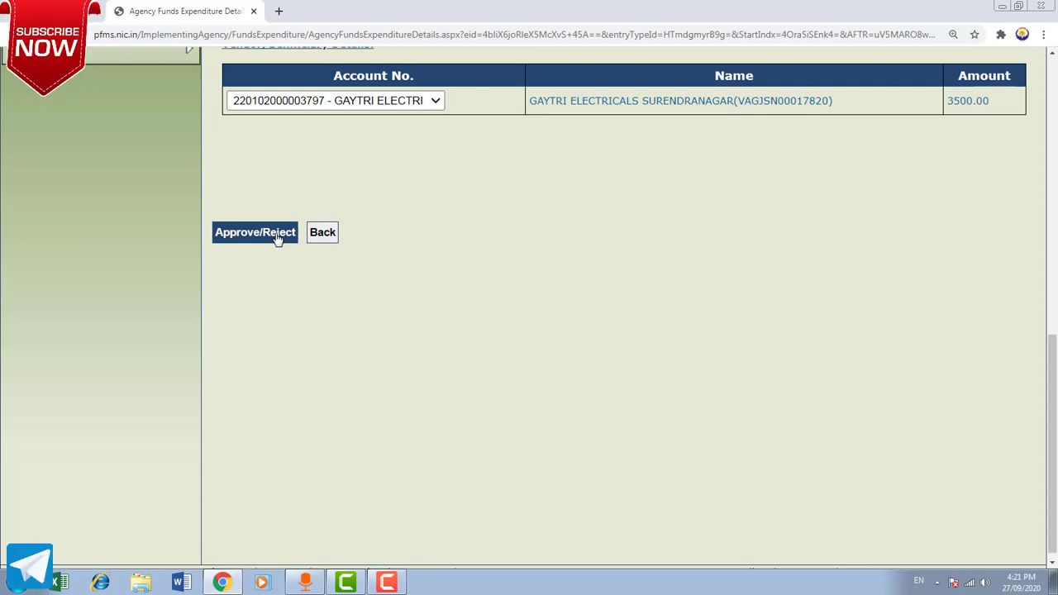
{"action": "scroll", "coordinate": [278, 237], "scroll_direction": "up", "scroll_amount": 6}
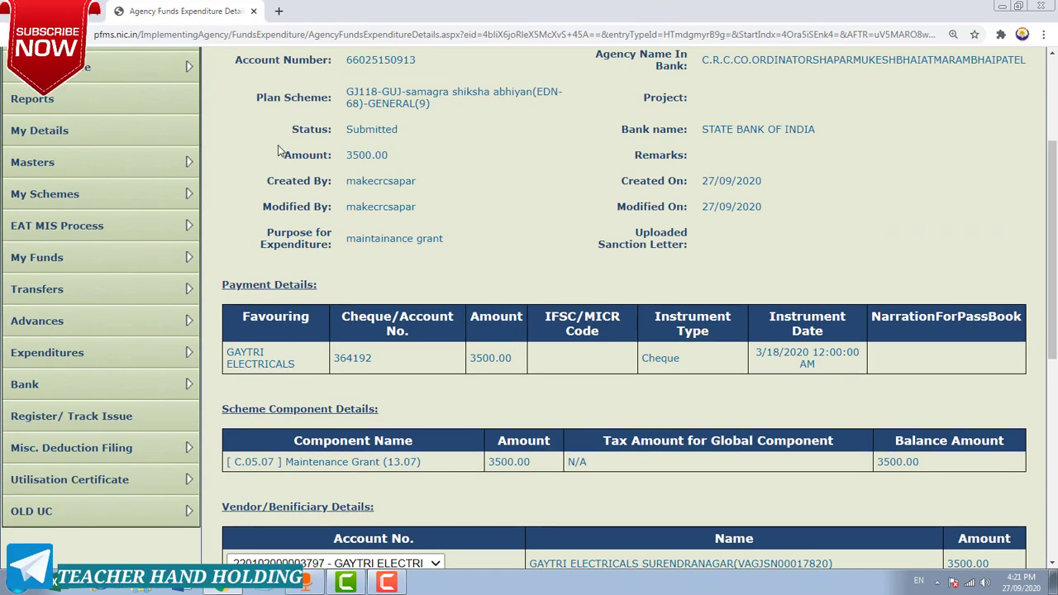
{"action": "scroll", "coordinate": [406, 213], "scroll_direction": "down", "scroll_amount": 4}
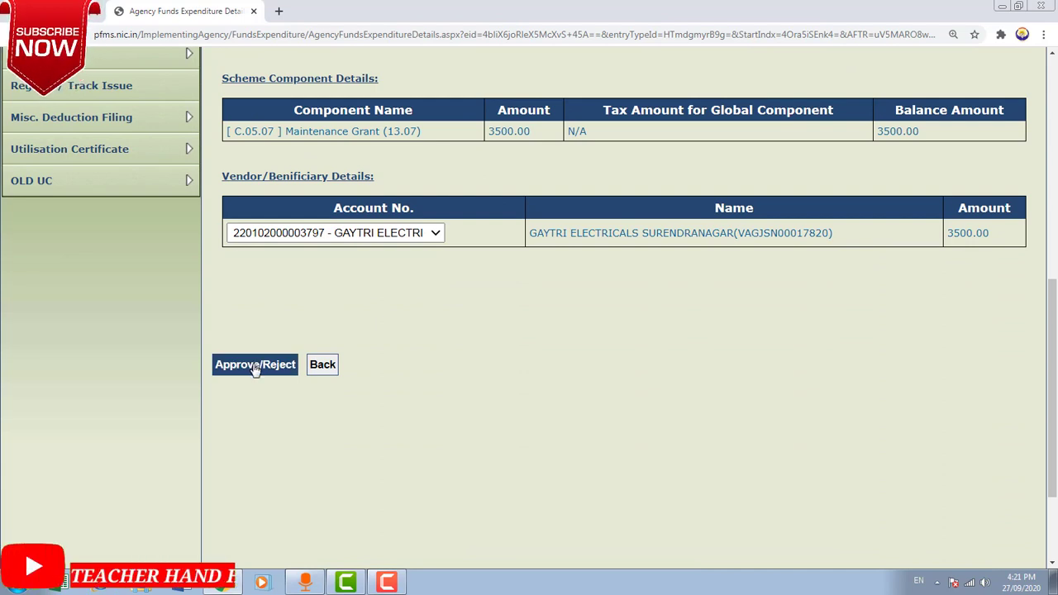
{"action": "left_click", "coordinate": [254, 366]}
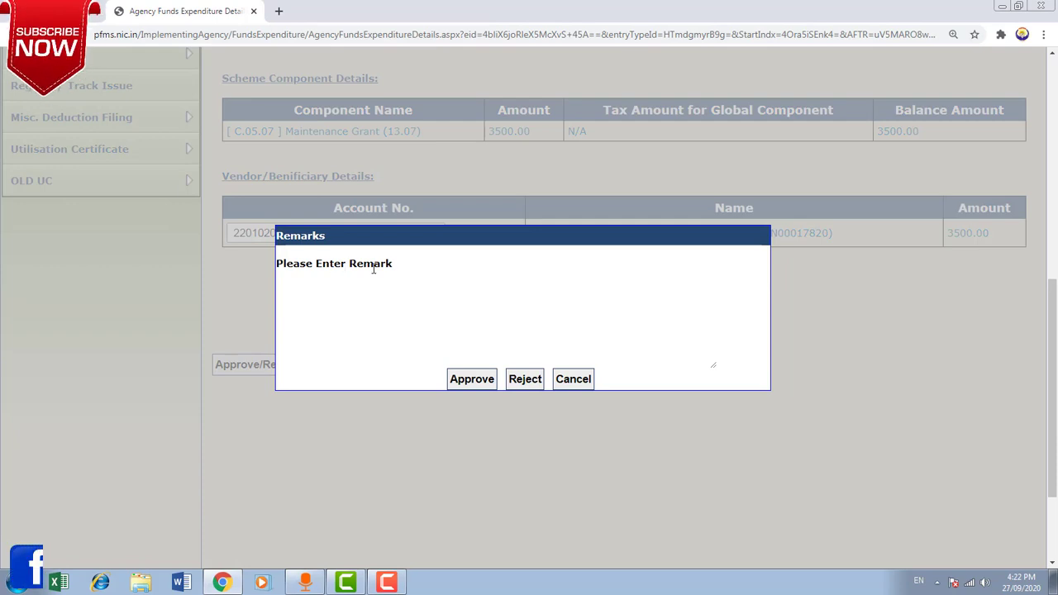
Approve the expenditure with the remark 'maintenance grant'.
{"action": "left_click", "coordinate": [390, 290]}
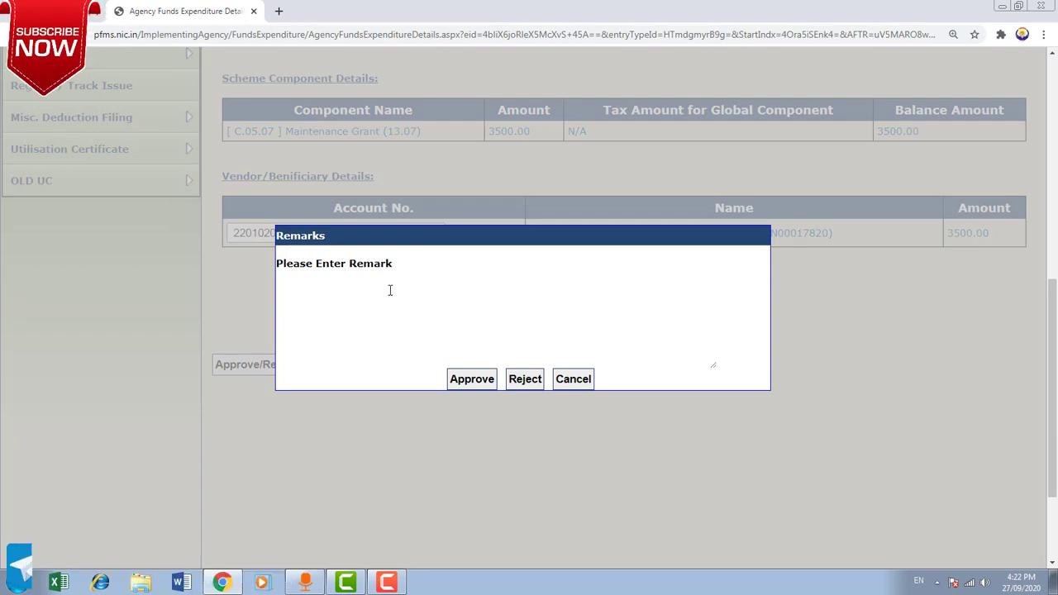
{"action": "type", "text": "maintenance grant"}
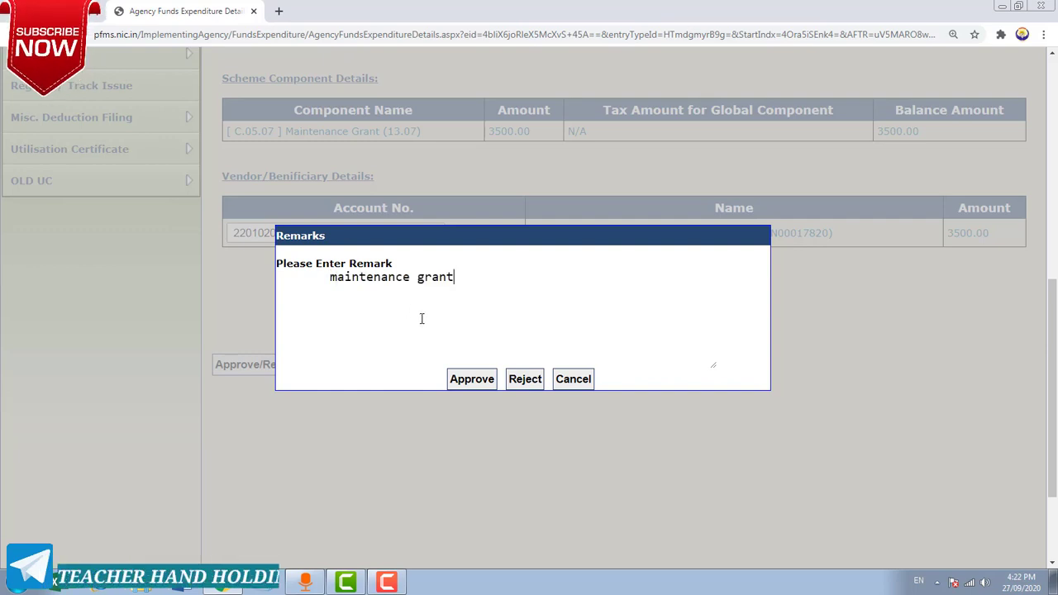
{"action": "left_click", "coordinate": [477, 381]}
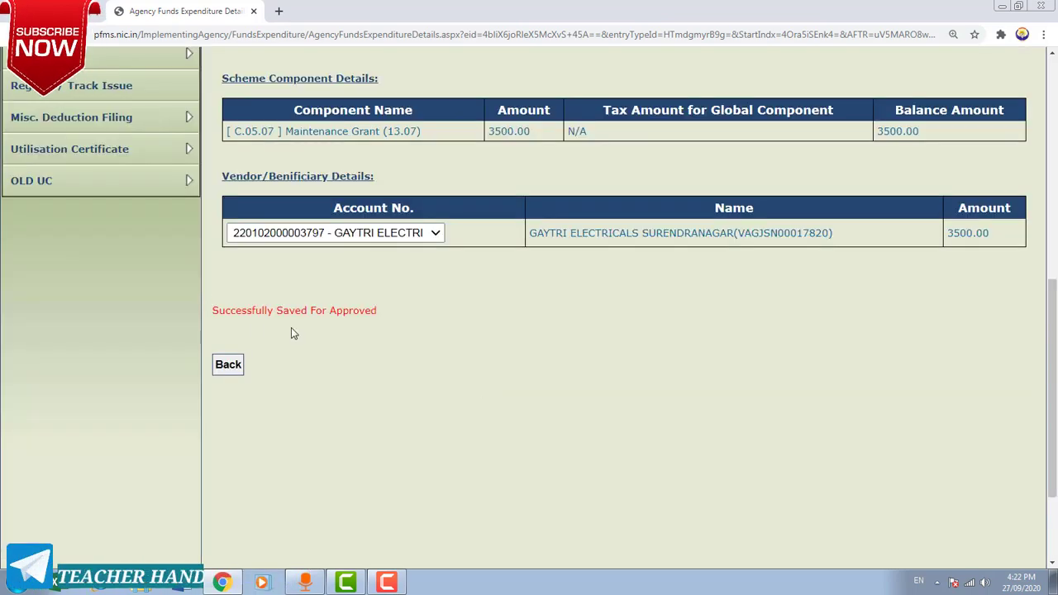